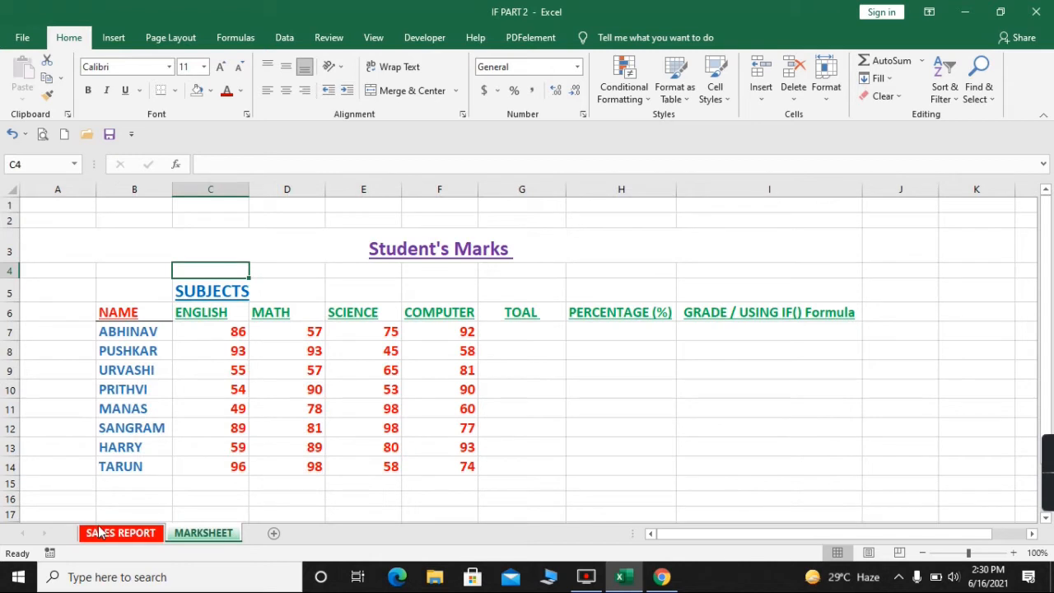
Switch to the SALES REPORT sheet and look at the JAN heading and its first sales figure in D7.
{"action": "left_click", "coordinate": [99, 533]}
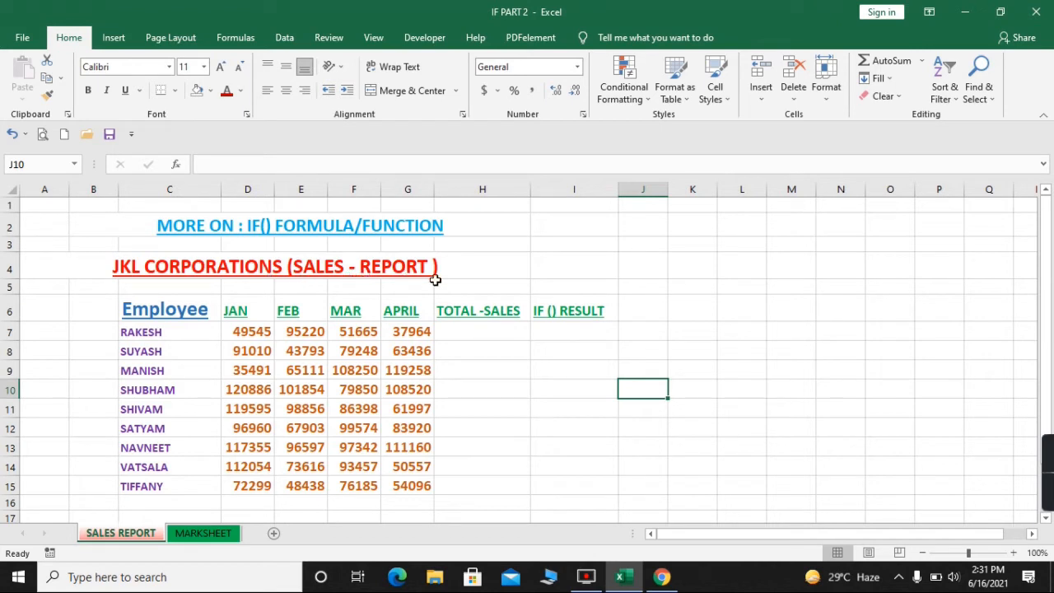
{"action": "left_click", "coordinate": [263, 313]}
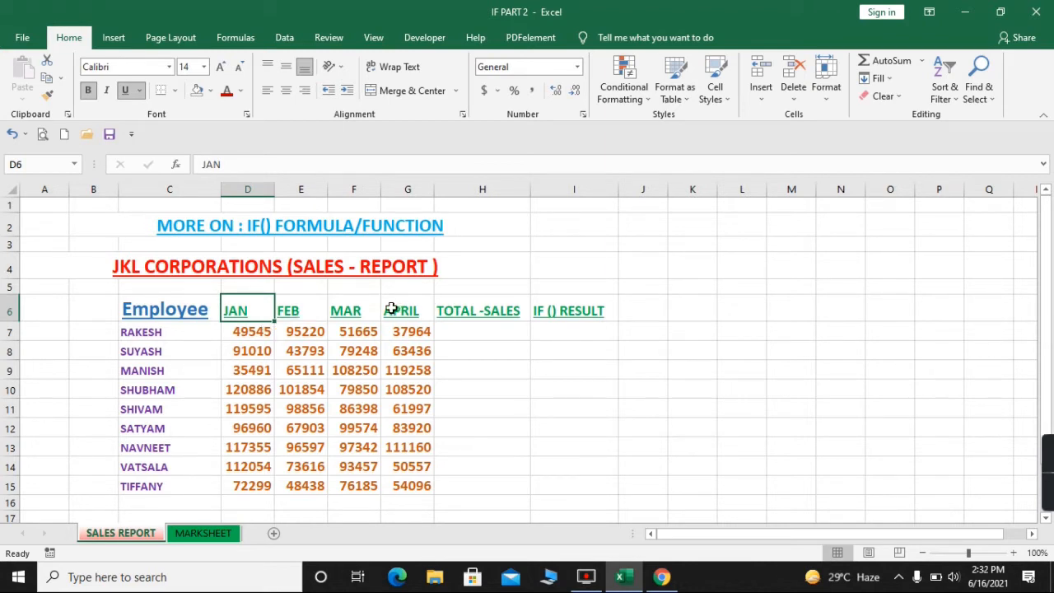
{"action": "left_click", "coordinate": [270, 333]}
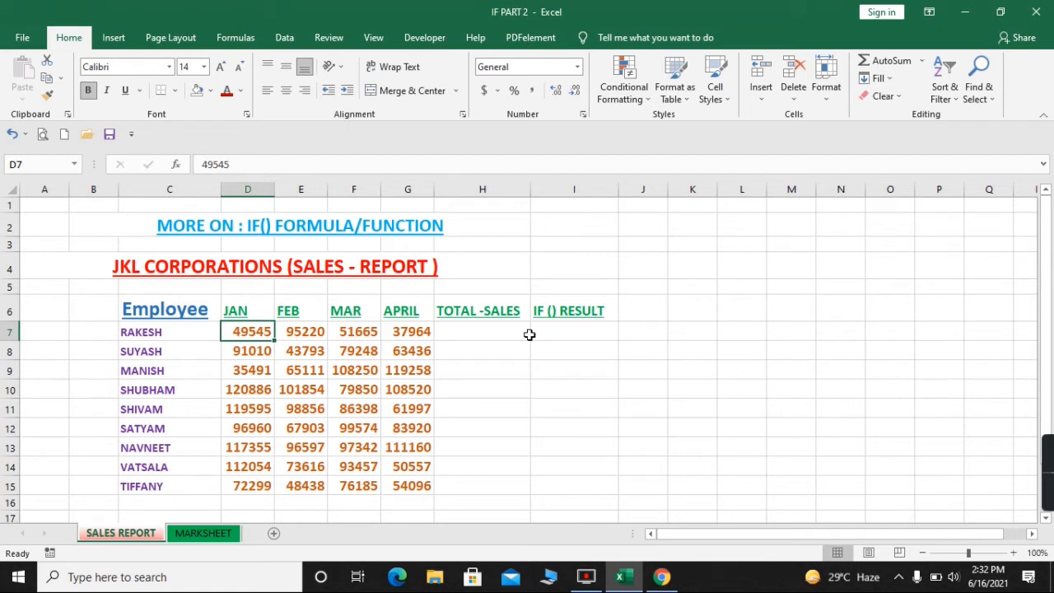
Enter the formula =SUM(D7:G7) in H7 to total the first employee's January to April sales.
{"action": "left_click", "coordinate": [505, 329]}
{"action": "type", "text": "="}
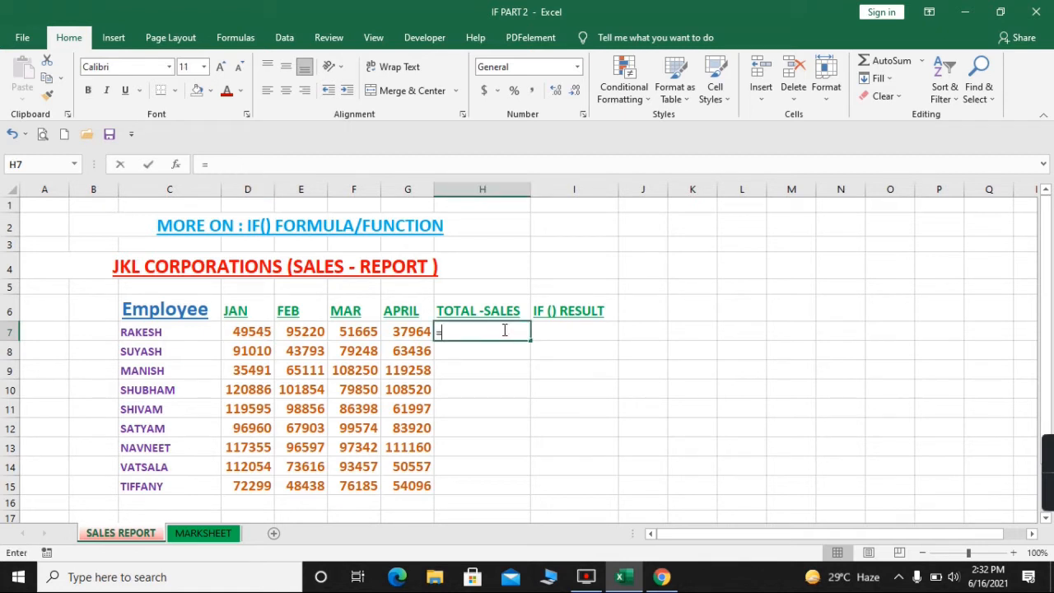
{"action": "type", "text": "SUM"}
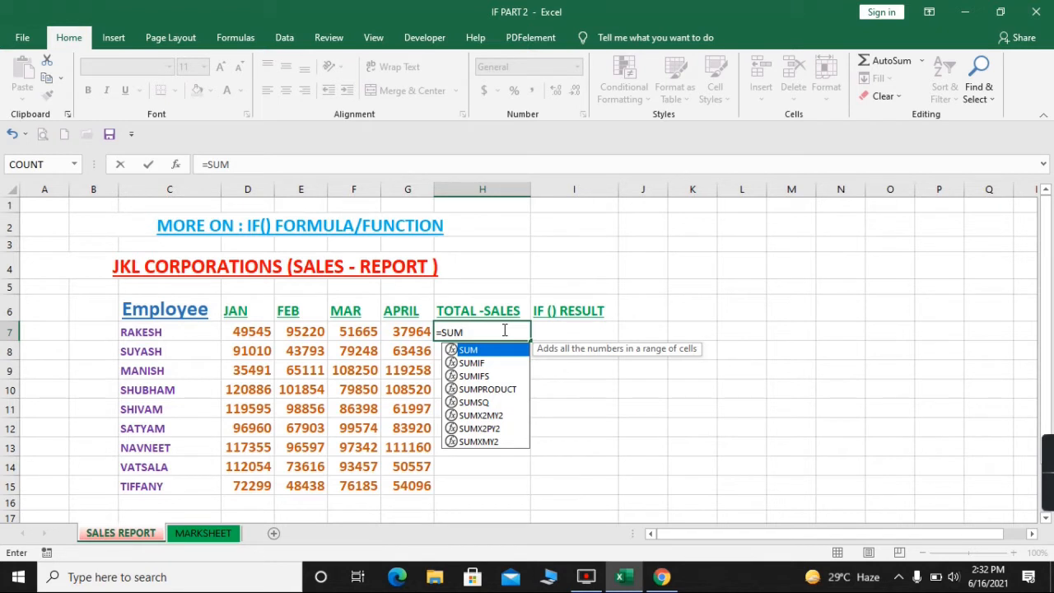
{"action": "type", "text": "("}
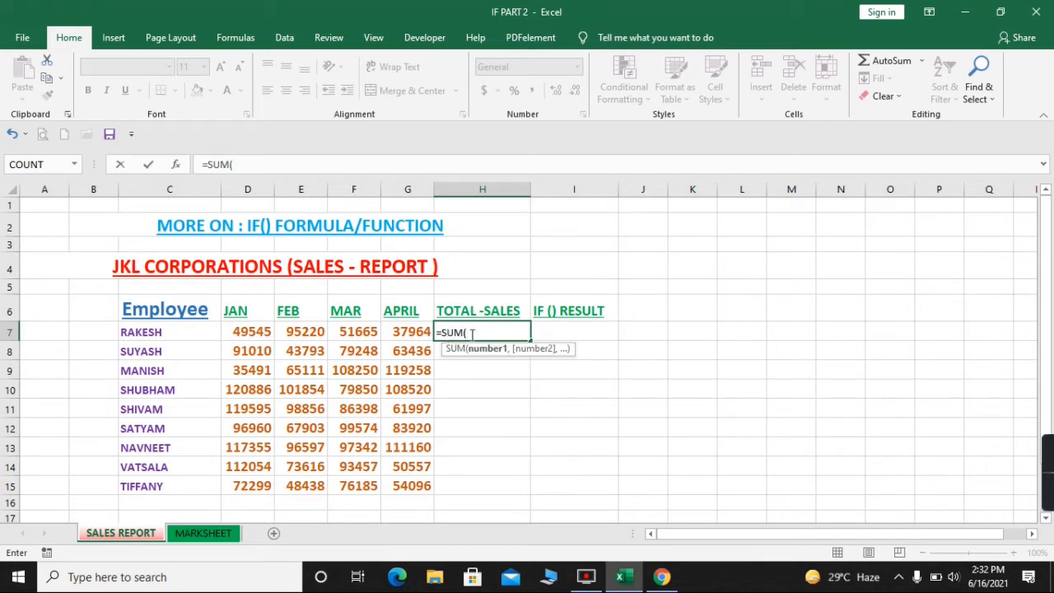
{"action": "left_click", "coordinate": [245, 334]}
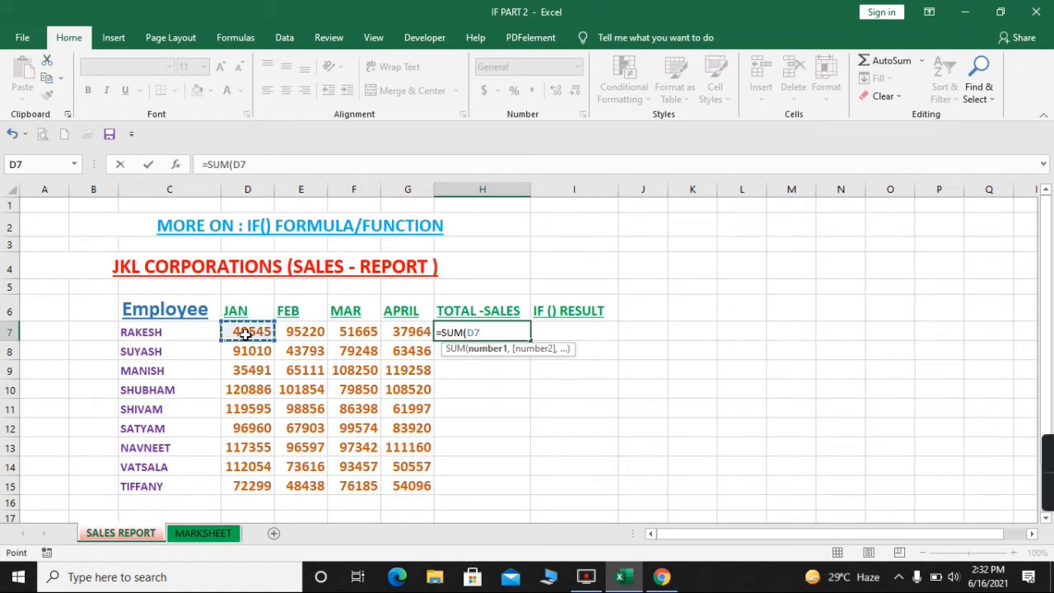
{"action": "key", "text": "shift+Right"}
{"action": "key", "text": "shift+Right"}
{"action": "key", "text": "shift+Right"}
{"action": "key", "text": "shift+Right"}
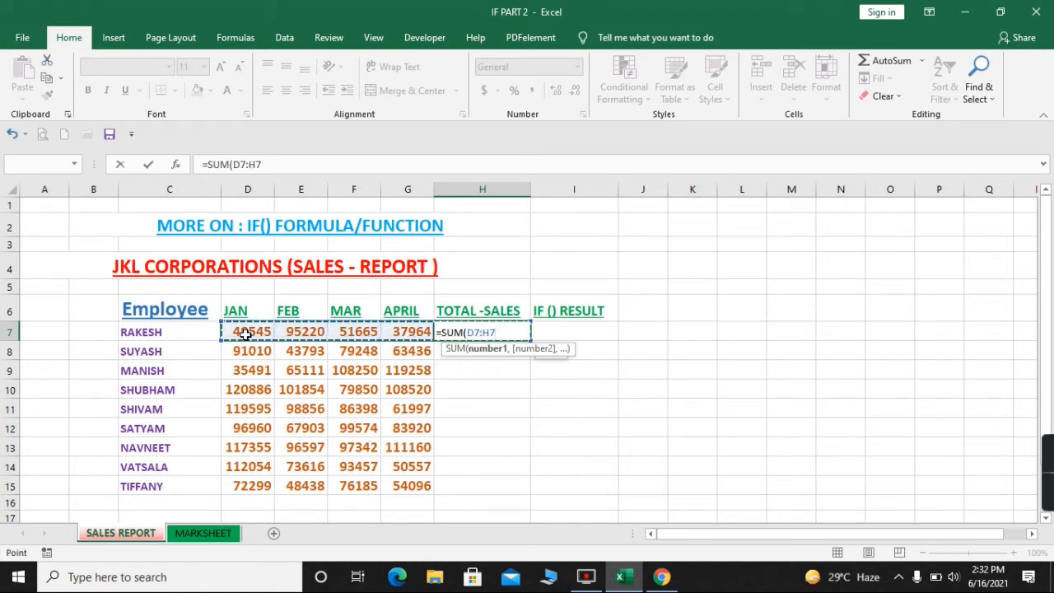
{"action": "key", "text": "shift+Left"}
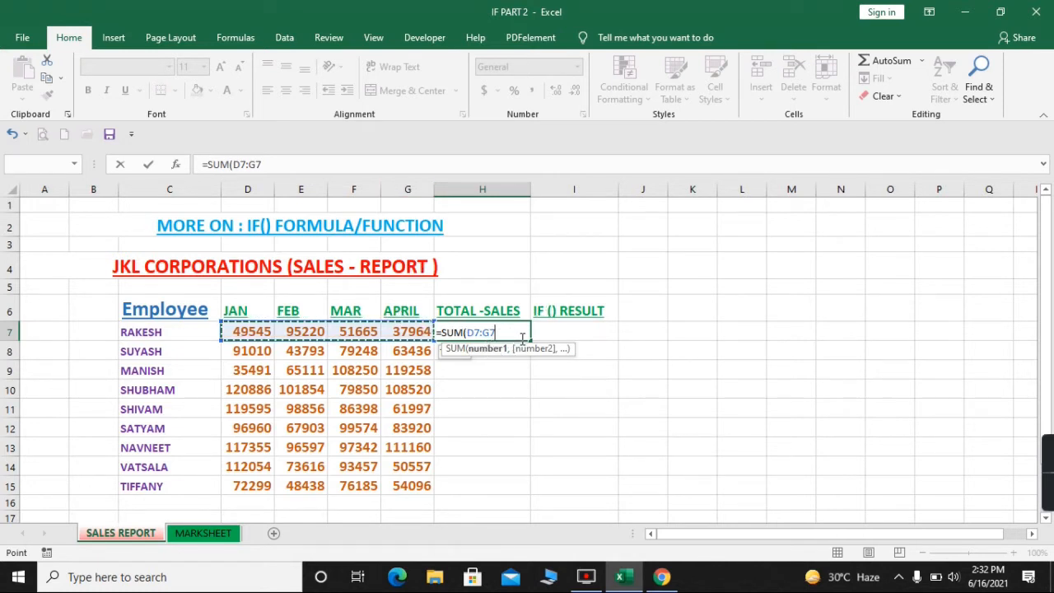
{"action": "type", "text": ")"}
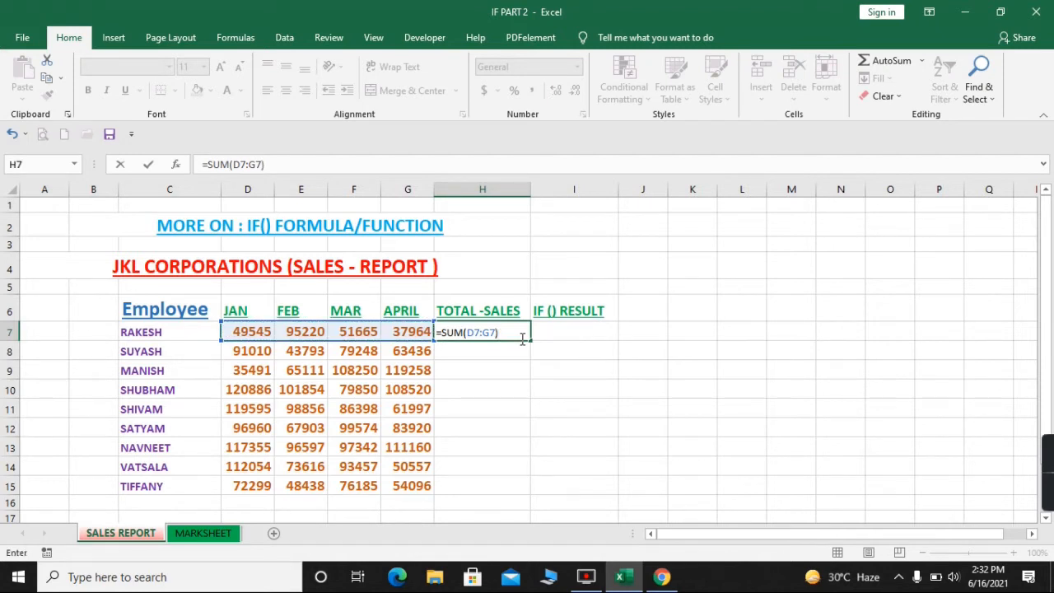
{"action": "key", "text": "Return"}
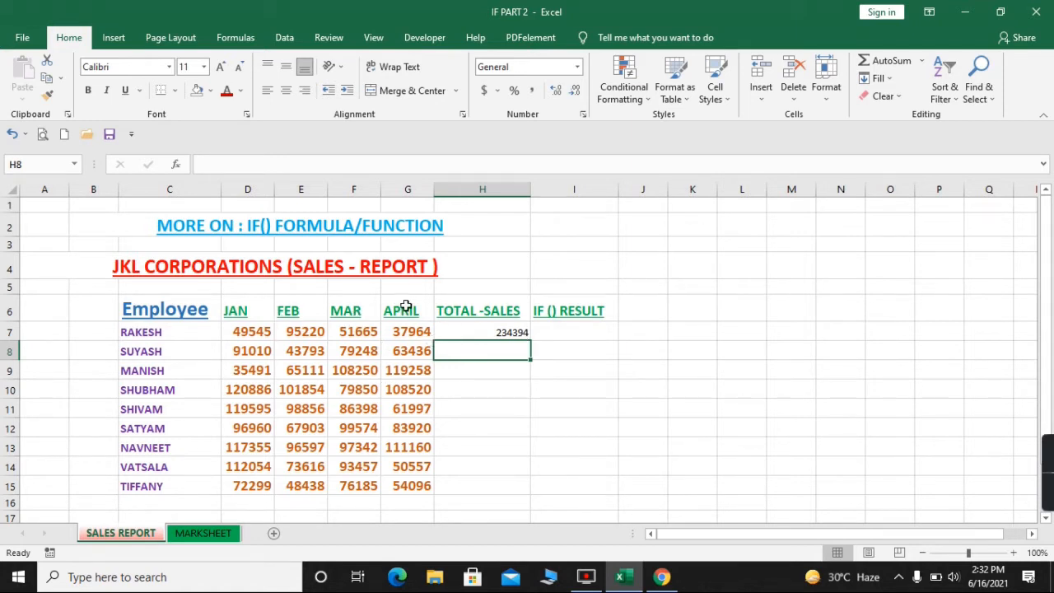
Format the total in H7 as bold, light blue text at font size 16.
{"action": "left_click", "coordinate": [504, 333]}
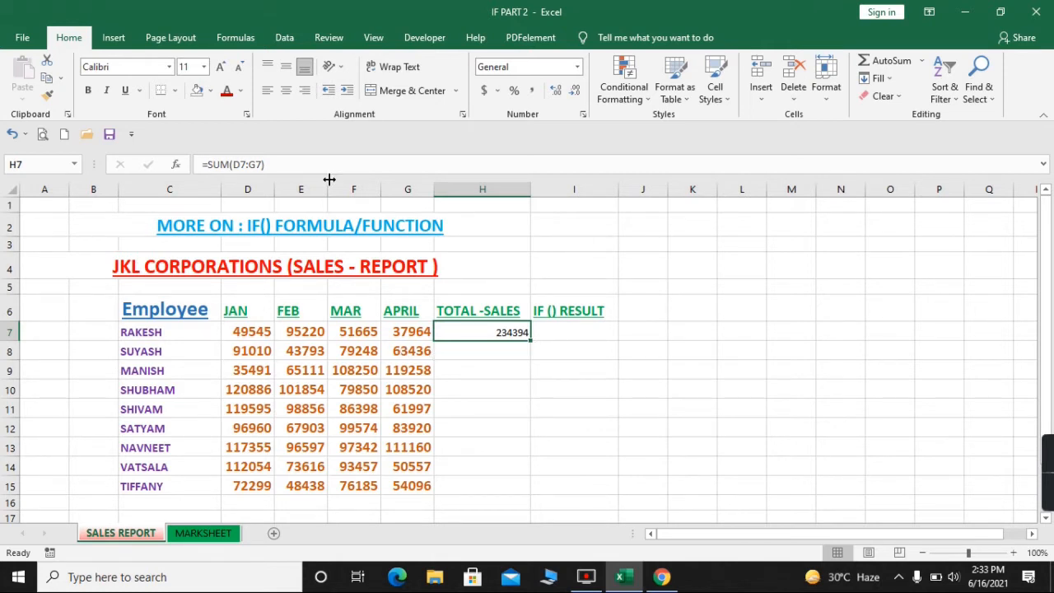
{"action": "left_click", "coordinate": [241, 91]}
{"action": "left_click", "coordinate": [89, 97]}
{"action": "left_click", "coordinate": [89, 97]}
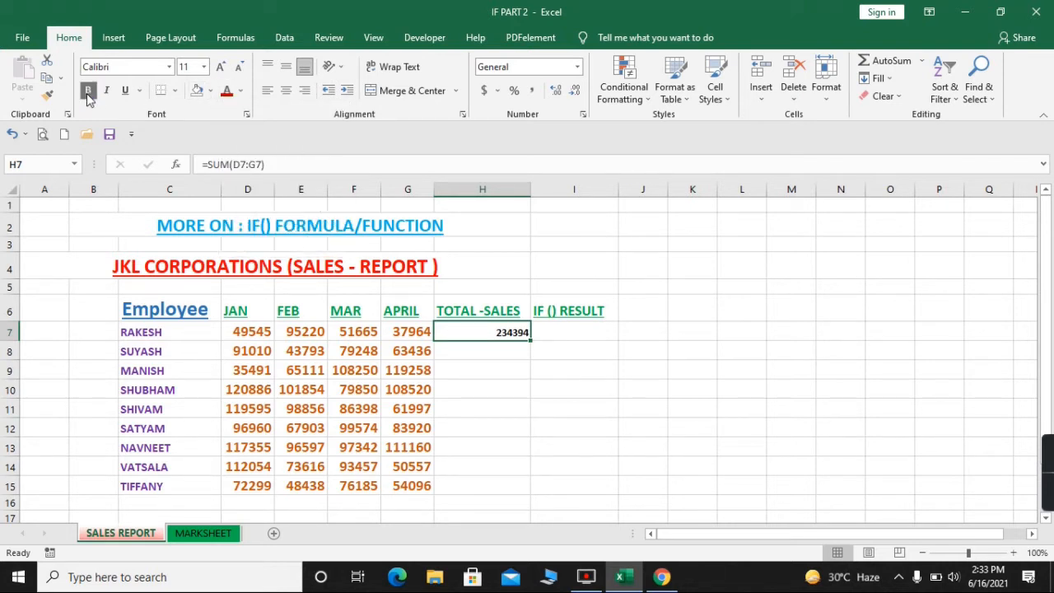
{"action": "left_click", "coordinate": [240, 90]}
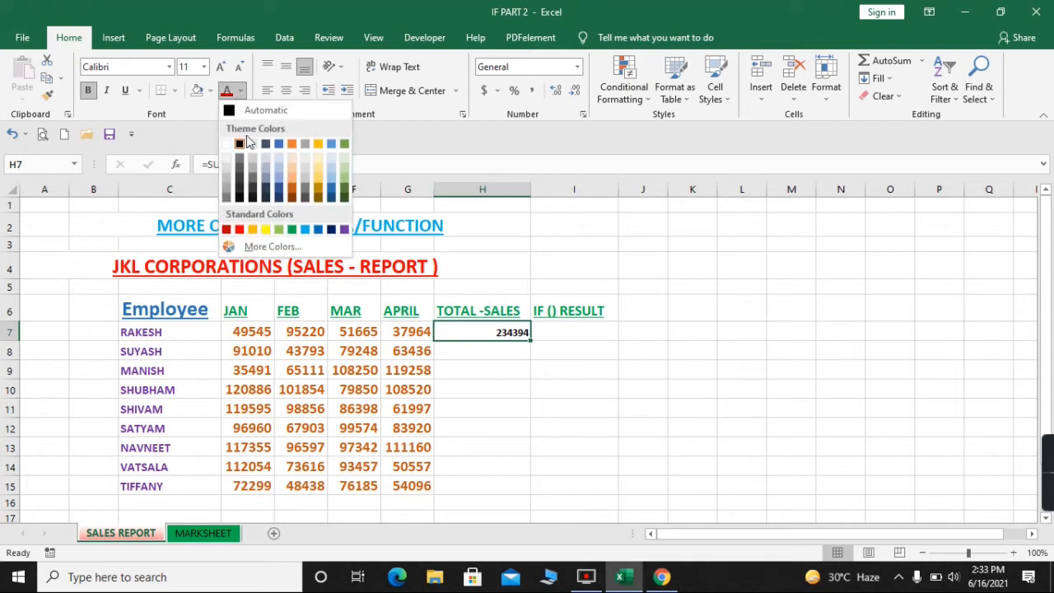
{"action": "left_click", "coordinate": [305, 229]}
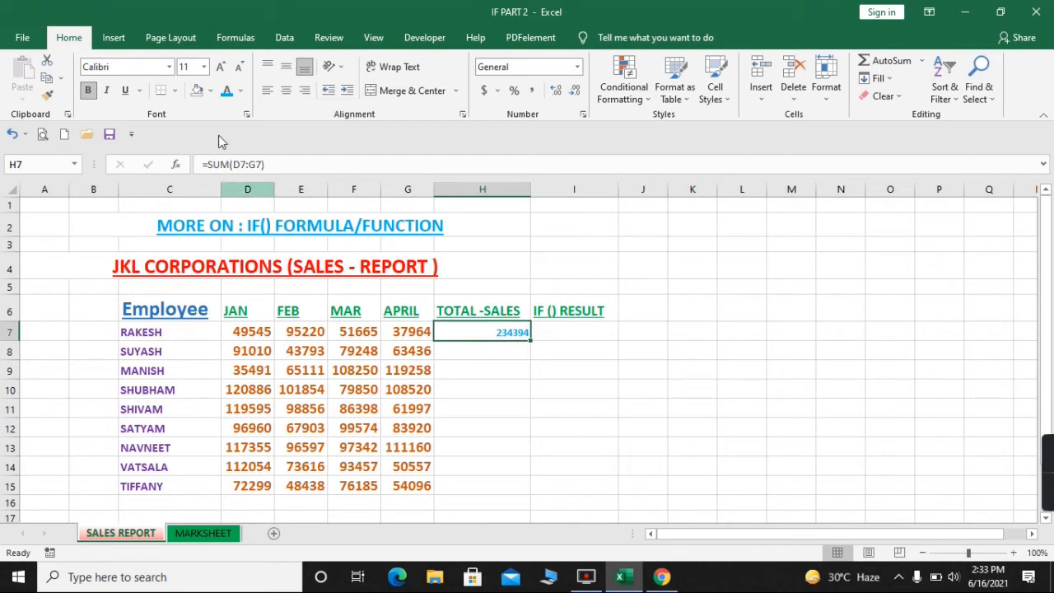
{"action": "left_click", "coordinate": [203, 67]}
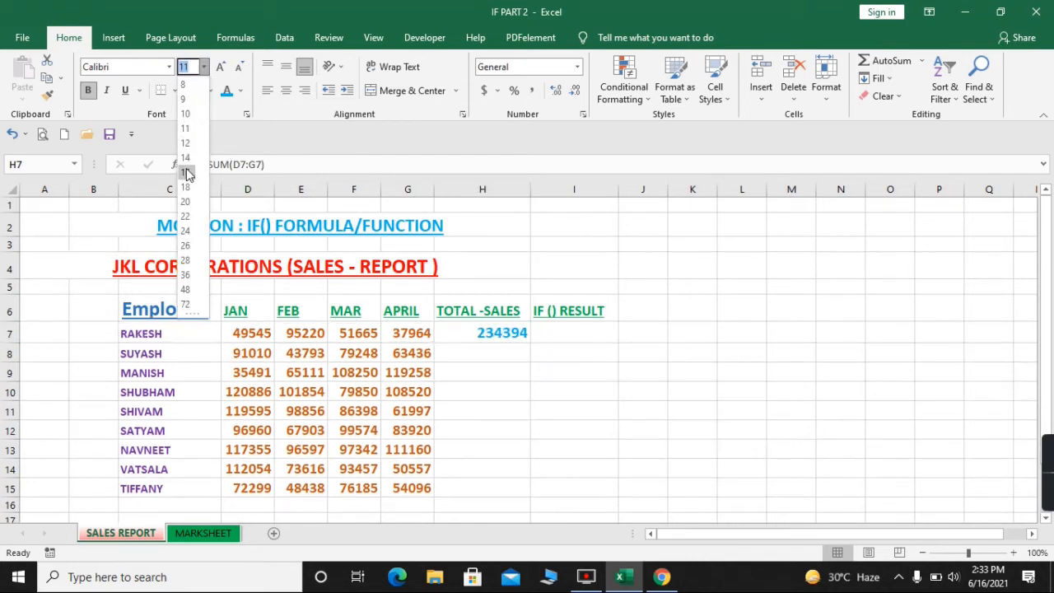
{"action": "left_click", "coordinate": [187, 173]}
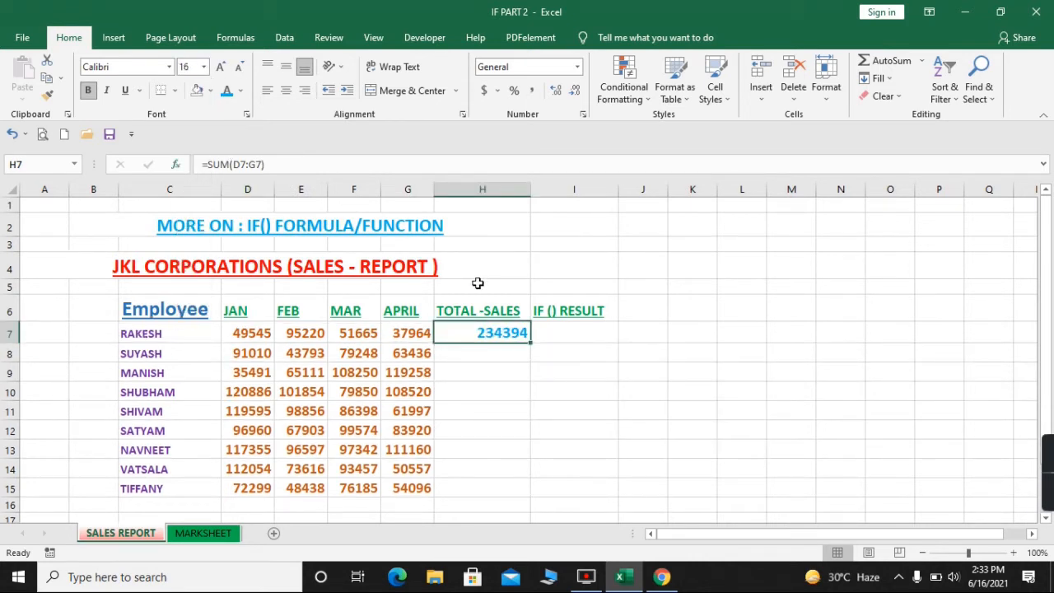
Copy the total formula from H7 and paste it into H8:H15 for the remaining employees.
{"action": "left_click", "coordinate": [501, 348]}
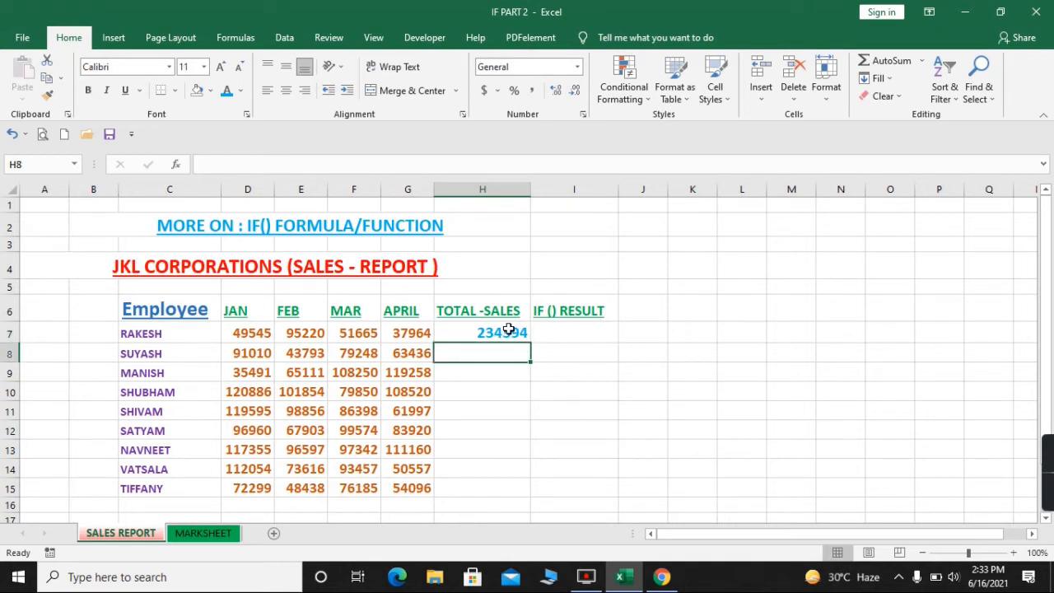
{"action": "left_click", "coordinate": [508, 330]}
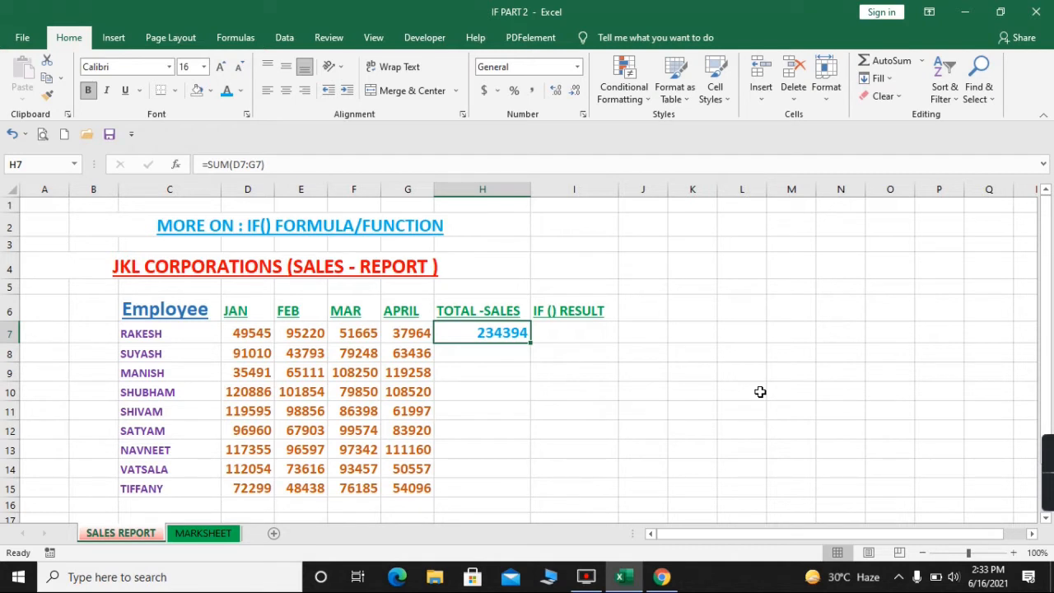
{"action": "key", "text": "Down"}
{"action": "key", "text": "Up"}
{"action": "key", "text": "ctrl+c"}
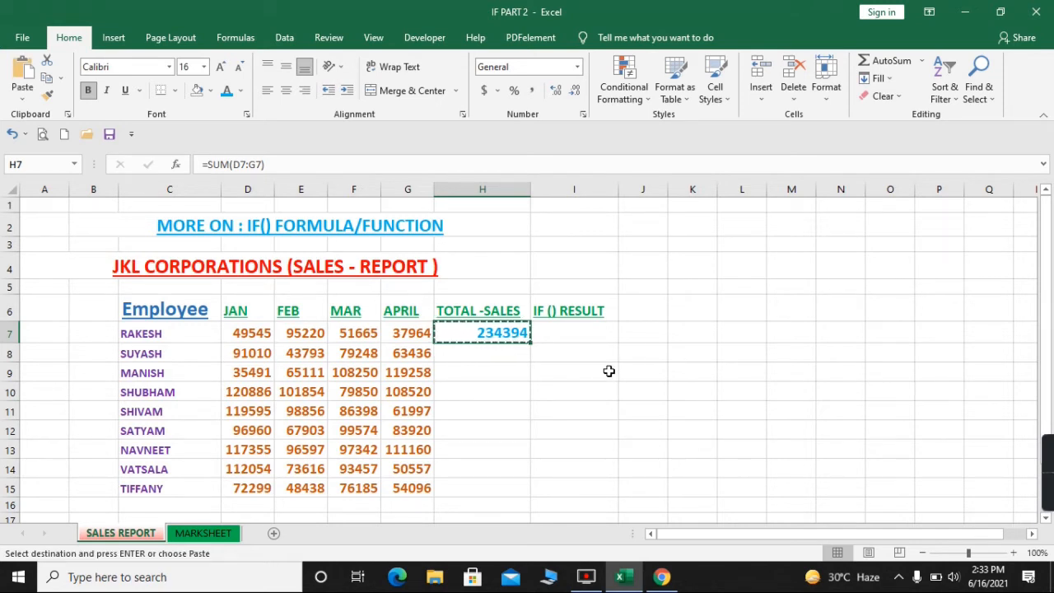
{"action": "left_click", "coordinate": [509, 350]}
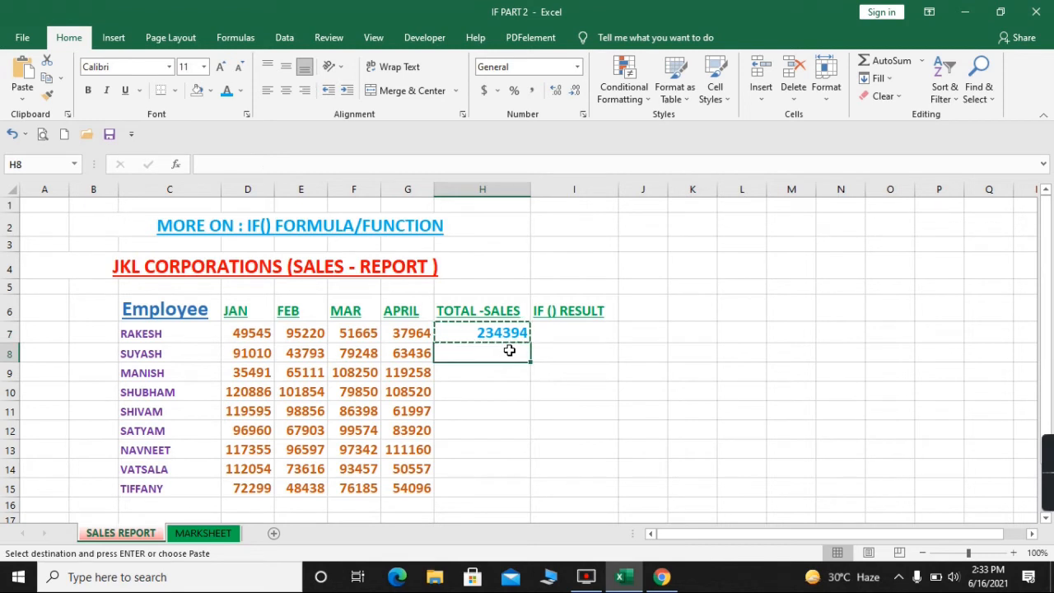
{"action": "key", "text": "shift+Down"}
{"action": "key", "text": "shift+Down"}
{"action": "key", "text": "shift+Down"}
{"action": "key", "text": "shift+Down"}
{"action": "key", "text": "shift+Down"}
{"action": "key", "text": "shift+Down"}
{"action": "key", "text": "shift+Down"}
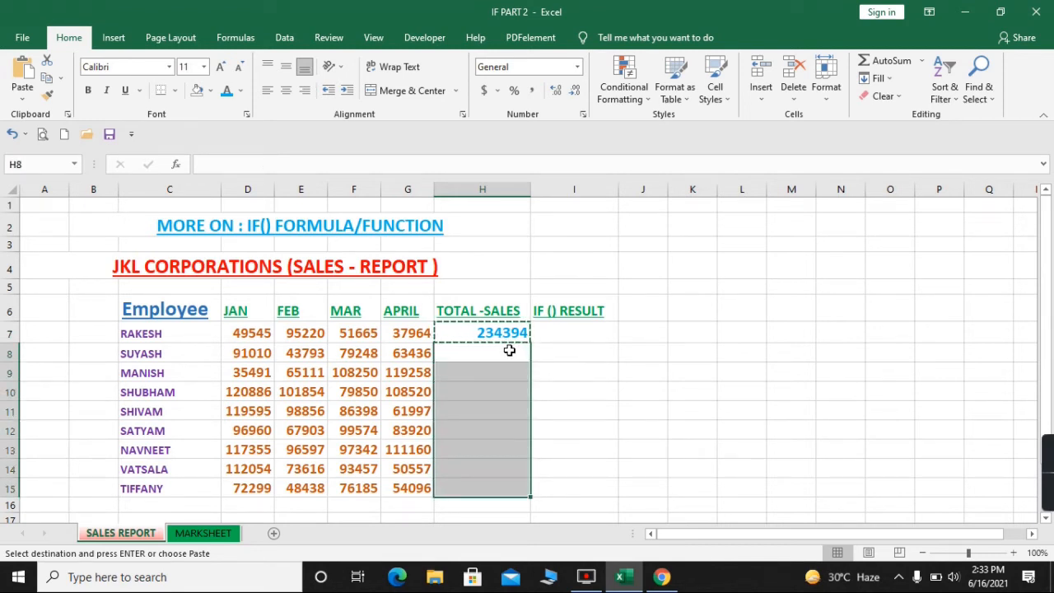
{"action": "key", "text": "ctrl+v"}
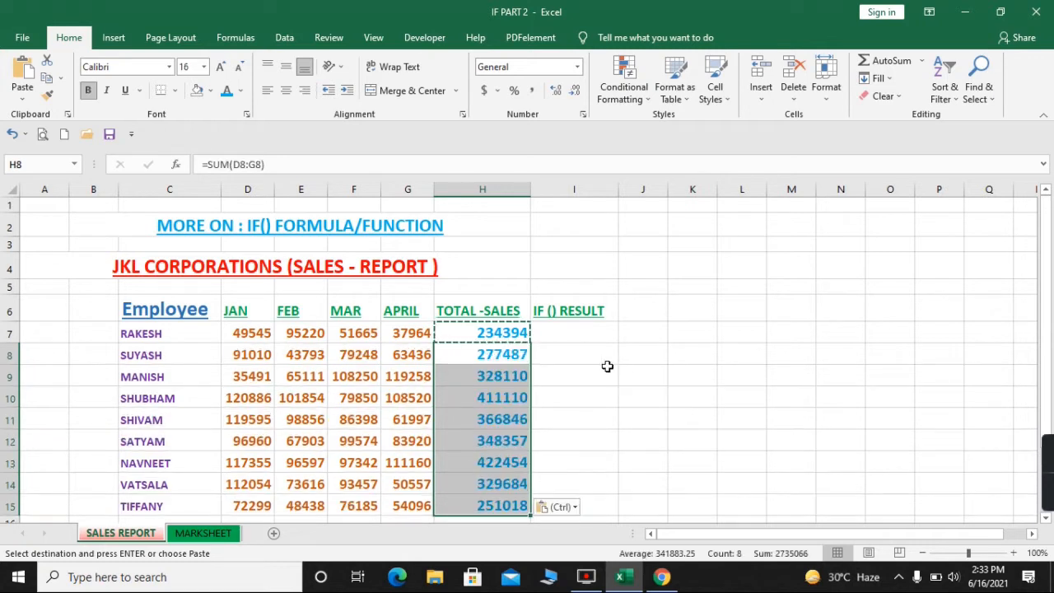
Select the monthly sales in row 8, starting from D8, to check what the pasted total adds up.
{"action": "left_click", "coordinate": [240, 357]}
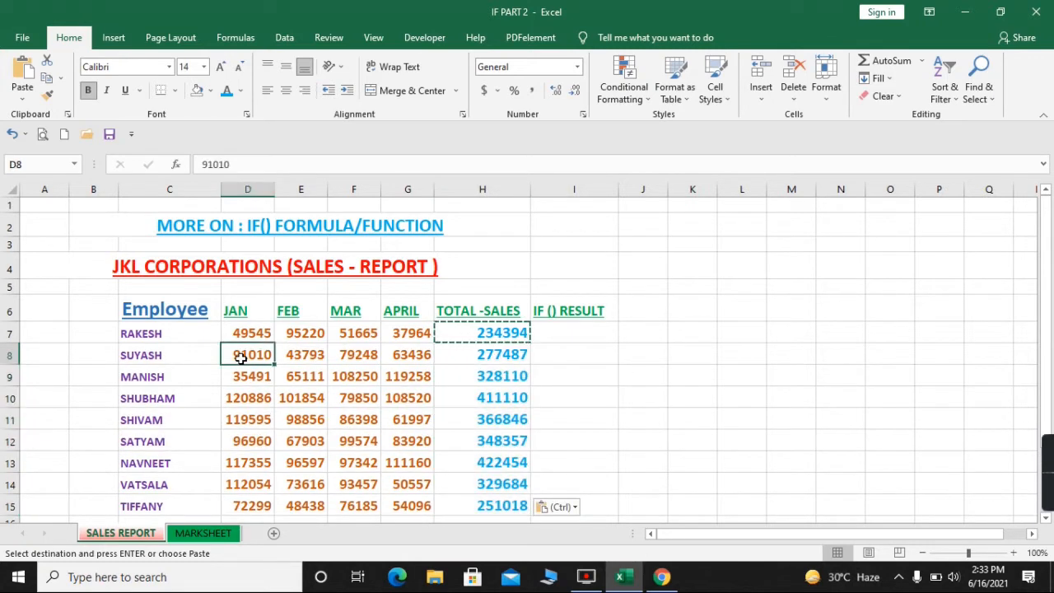
{"action": "key", "text": "shift+Right"}
{"action": "key", "text": "shift+Right"}
{"action": "key", "text": "shift+Right"}
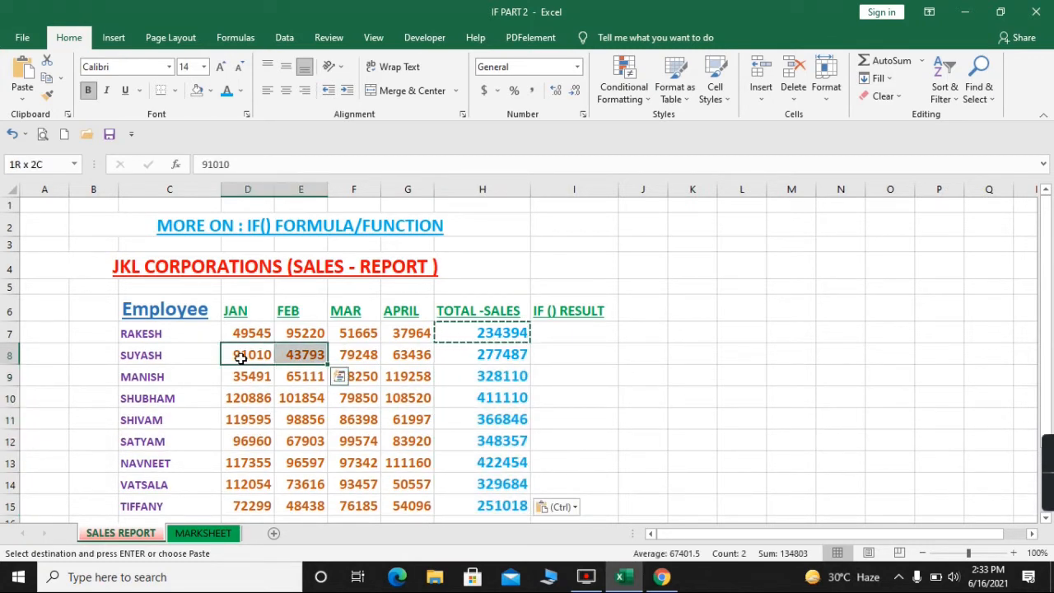
Clear the pasted totals from H8:H15.
{"action": "left_click", "coordinate": [493, 354]}
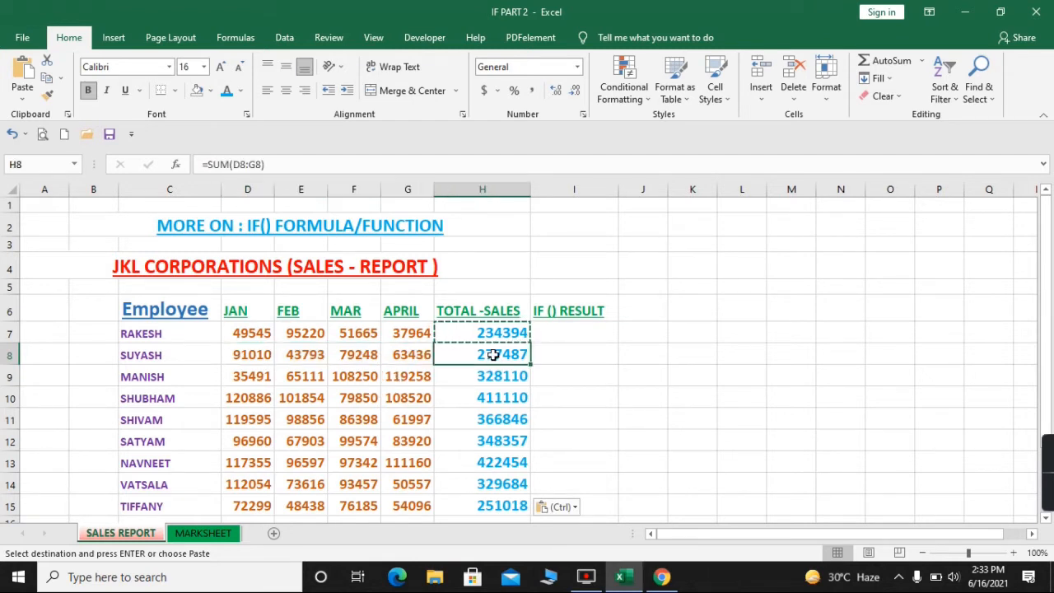
{"action": "key", "text": "shift+Down"}
{"action": "key", "text": "shift+Down"}
{"action": "key", "text": "shift+Down"}
{"action": "key", "text": "shift+Down"}
{"action": "key", "text": "shift+Down"}
{"action": "key", "text": "shift+Down"}
{"action": "key", "text": "shift+Down"}
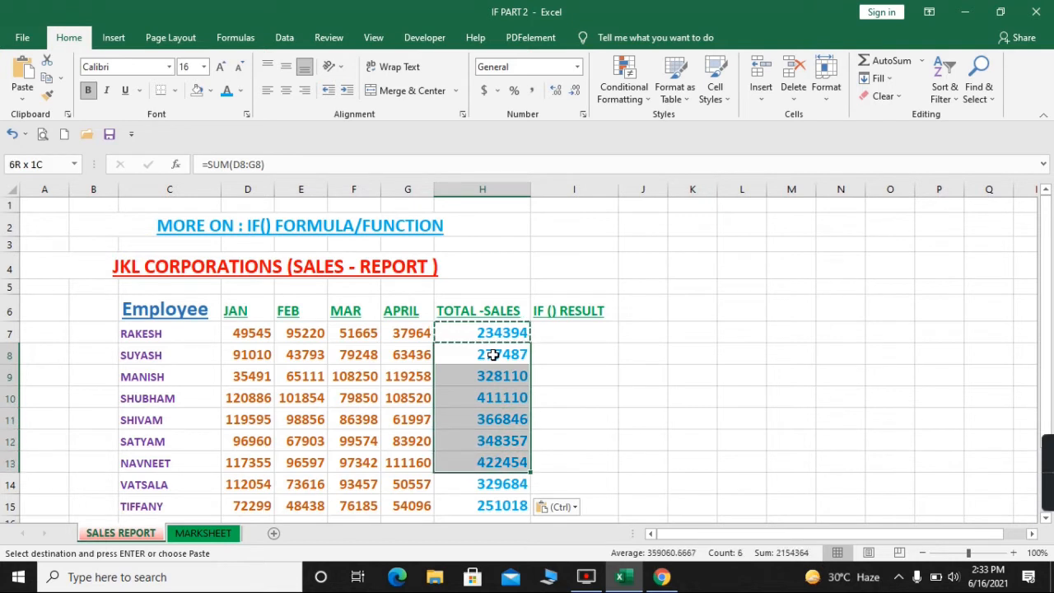
{"action": "key", "text": "Delete"}
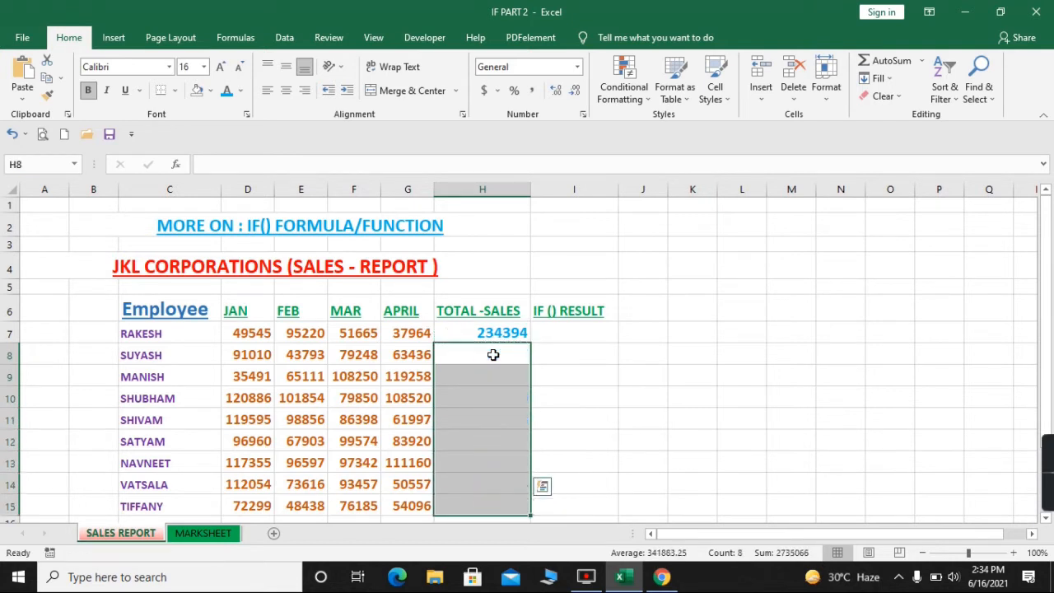
Fill the total formula from H7 down through H15 to calculate every employee's total sales.
{"action": "left_click", "coordinate": [492, 333]}
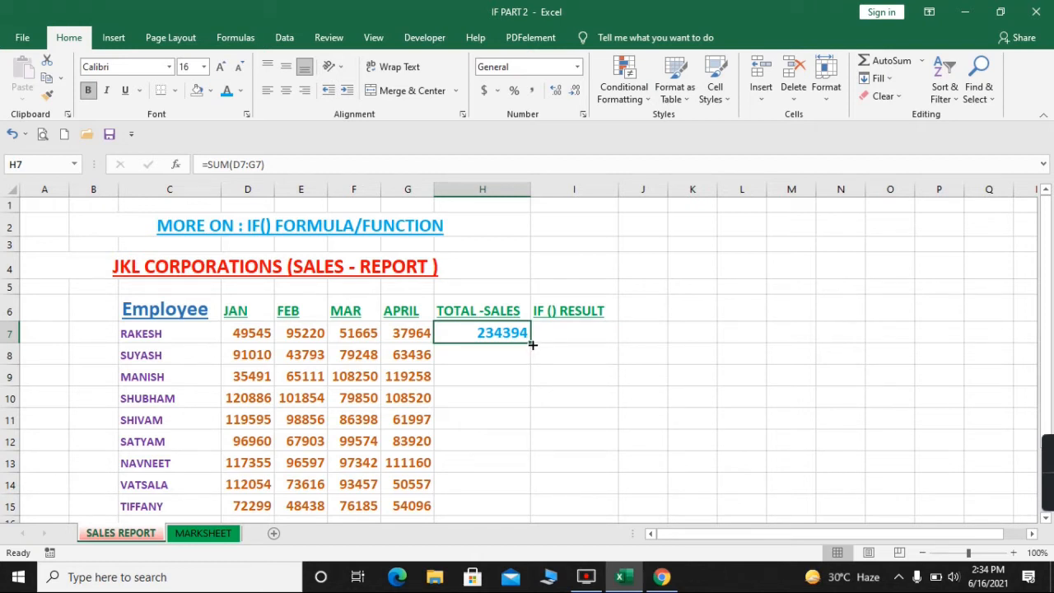
{"action": "left_click", "coordinate": [532, 343]}
{"action": "left_click_drag", "start_coordinate": [531, 343], "coordinate": [525, 509]}
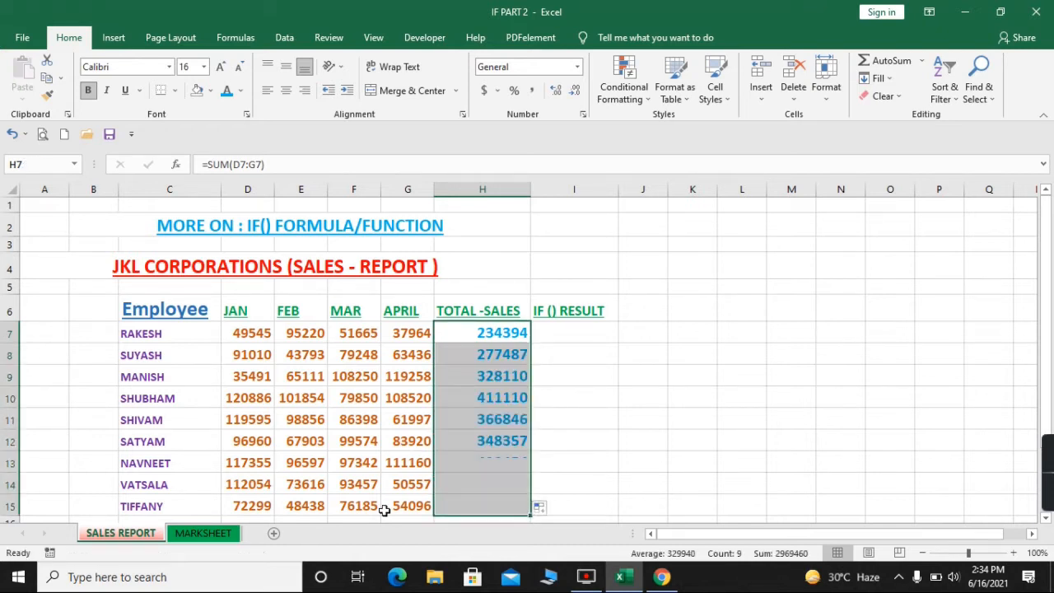
Select the monthly sales in D12:G12 to check their sum against the total in H12.
{"action": "left_click", "coordinate": [250, 446]}
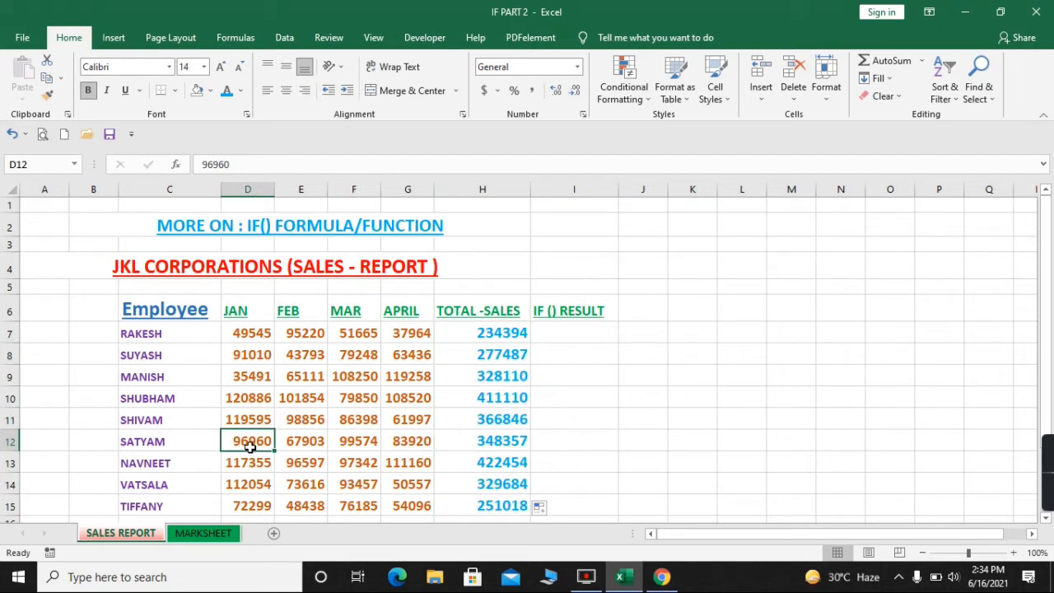
{"action": "key", "text": "shift+Right"}
{"action": "key", "text": "shift+Right"}
{"action": "key", "text": "shift+Right"}
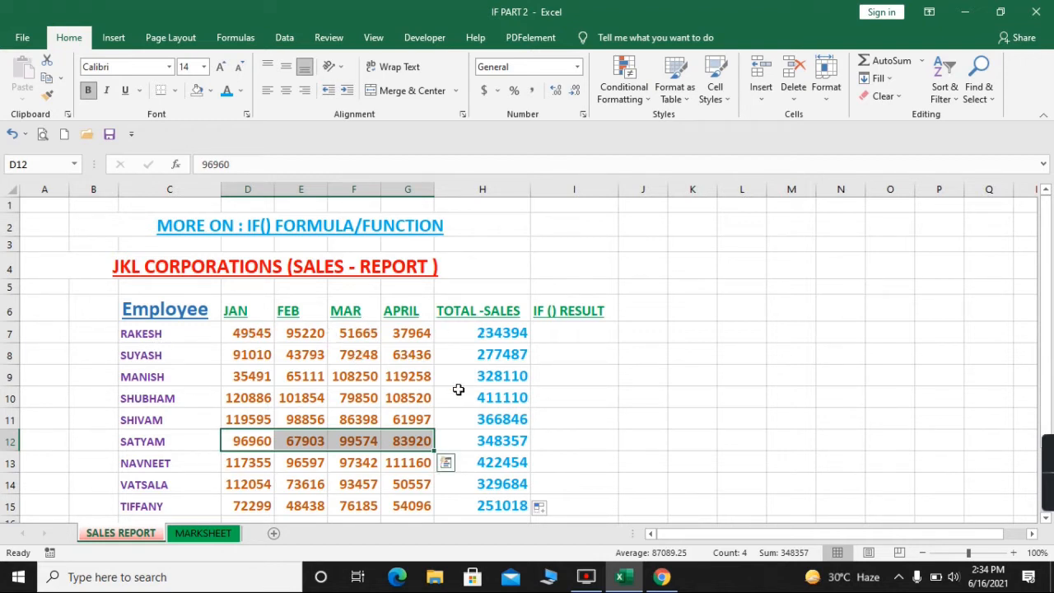
Review the total formula in H7 and the IF () RESULT heading in I6.
{"action": "left_click", "coordinate": [506, 338]}
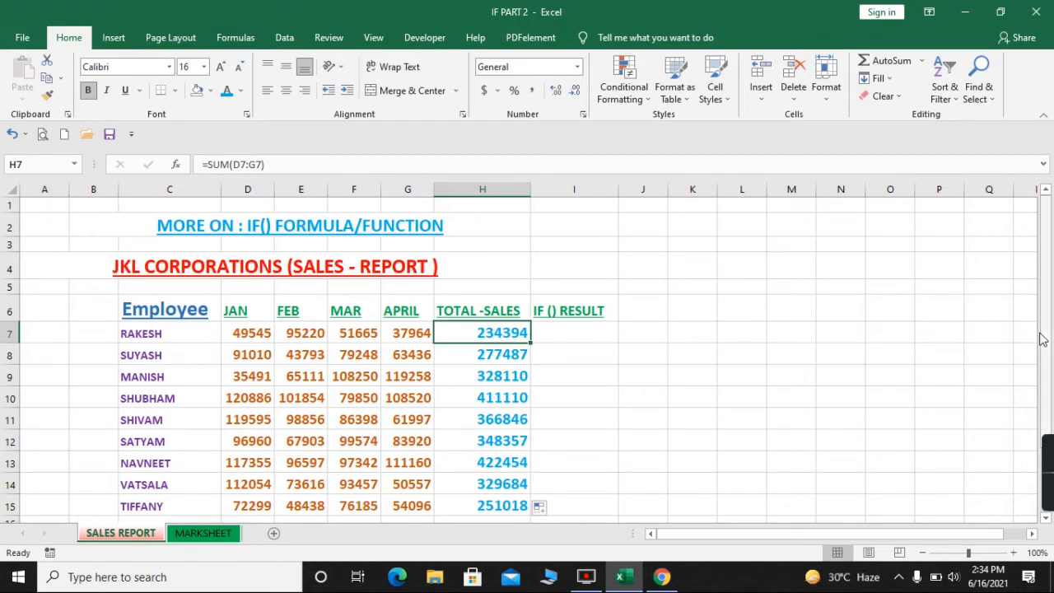
{"action": "left_click_drag", "start_coordinate": [1042, 338], "coordinate": [1050, 356]}
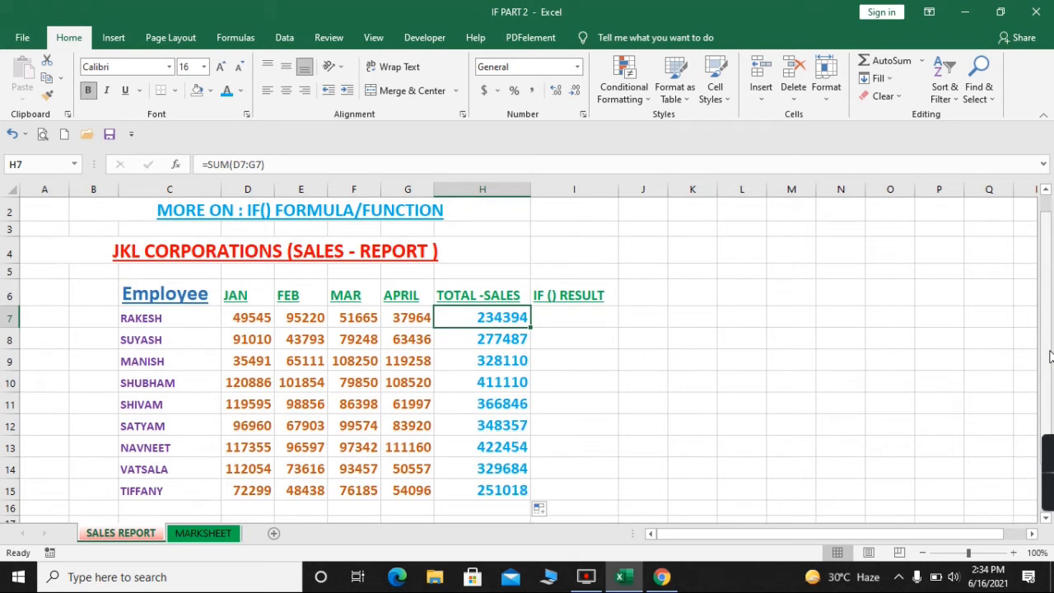
{"action": "left_click", "coordinate": [571, 298]}
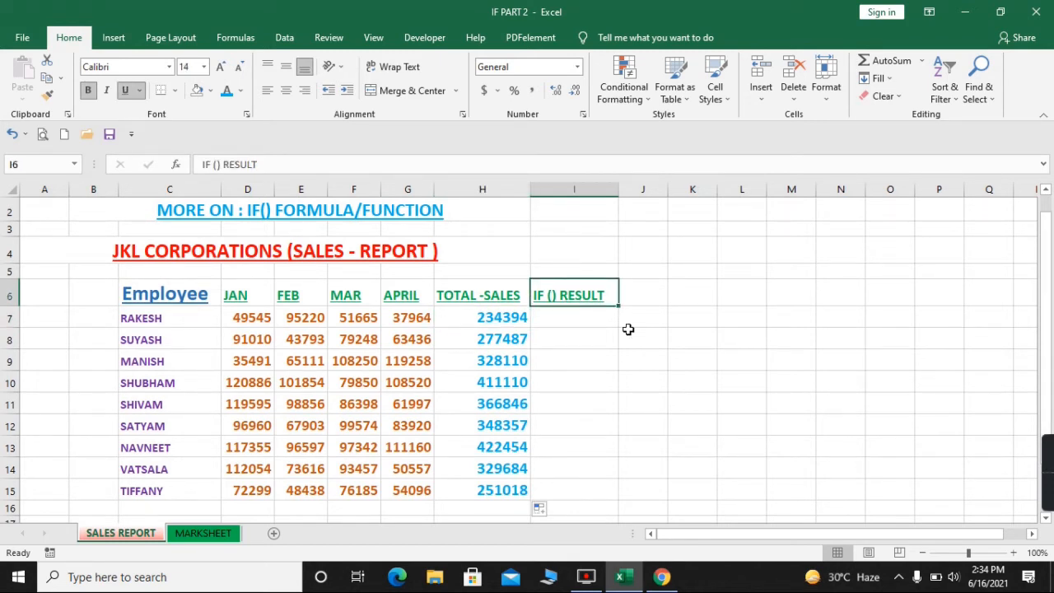
Change the I6 heading to COMMISSION/ IF () RESULT and widen column I to fit it.
{"action": "double_click", "coordinate": [576, 296]}
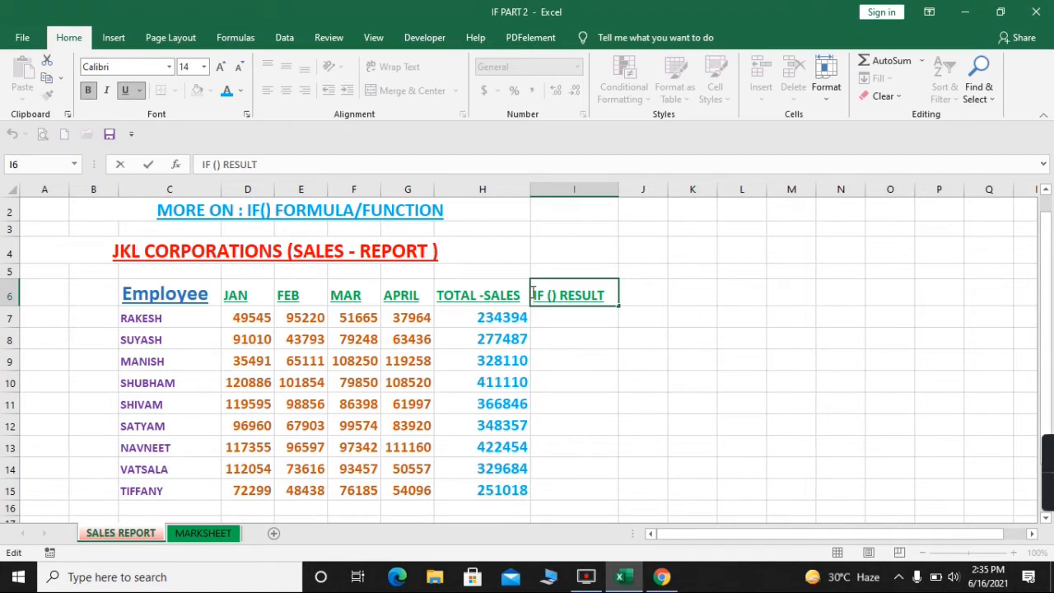
{"action": "type", "text": "COMMISSIO"}
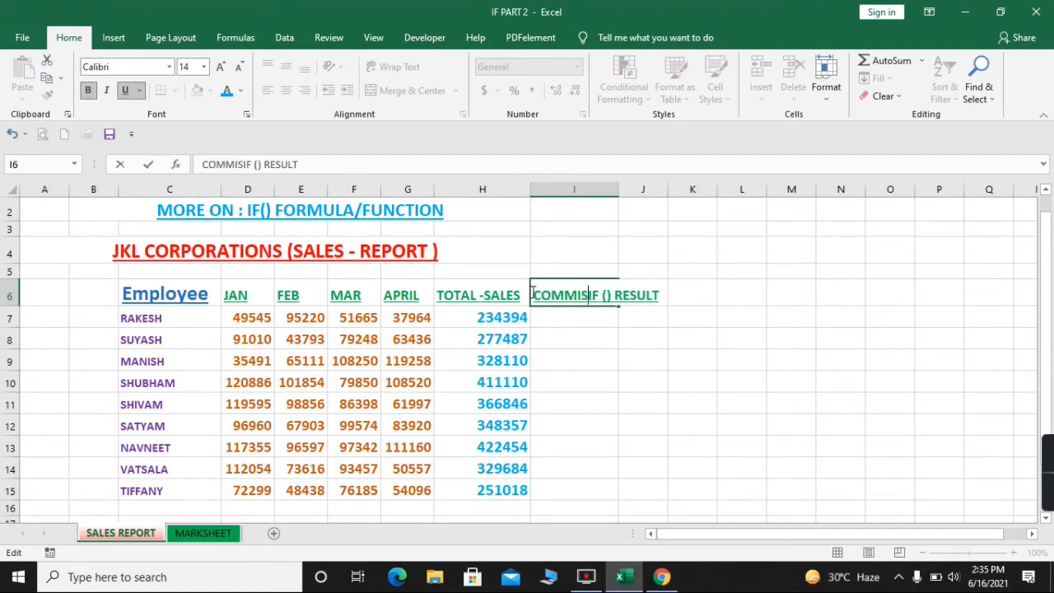
{"action": "type", "text": "N/"}
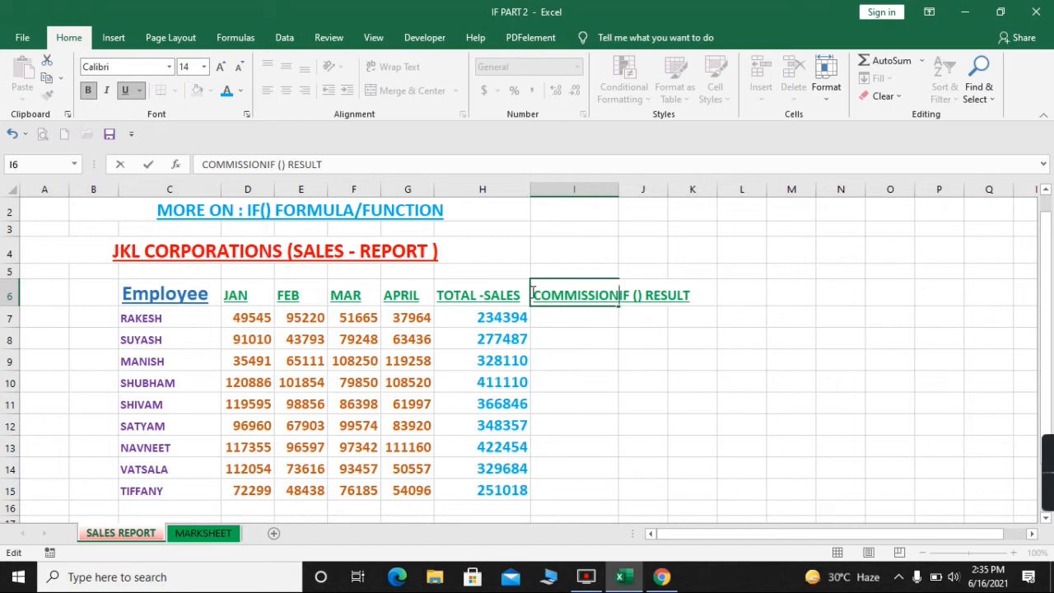
{"action": "left_click", "coordinate": [713, 322]}
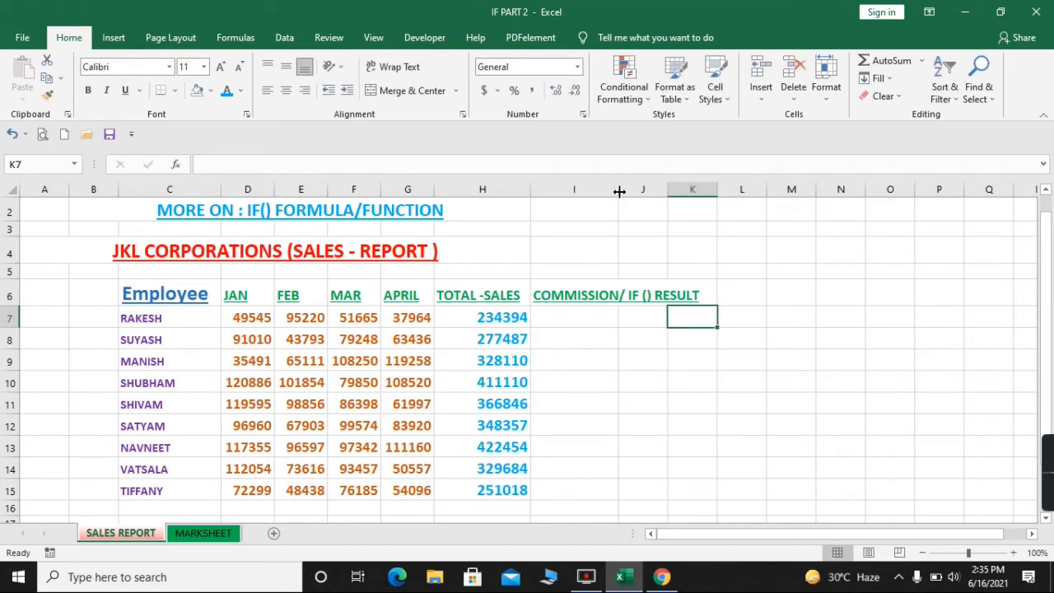
{"action": "left_click_drag", "start_coordinate": [619, 189], "coordinate": [744, 219]}
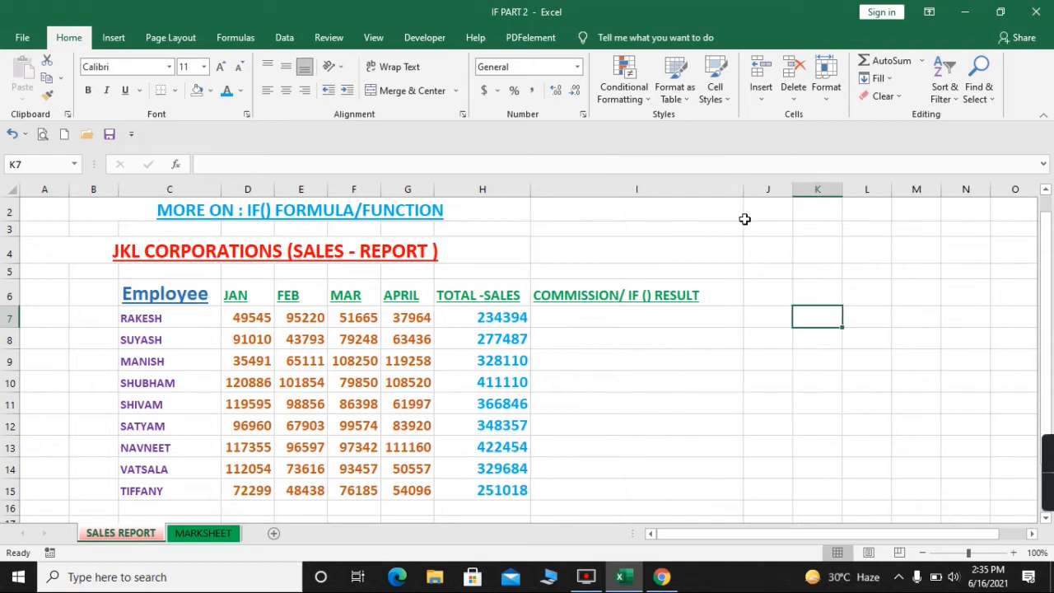
Enter =IF(H7>300000, 1000,"Try Next Time") in I7 to award commission based on the first employee's total sales.
{"action": "left_click", "coordinate": [697, 309]}
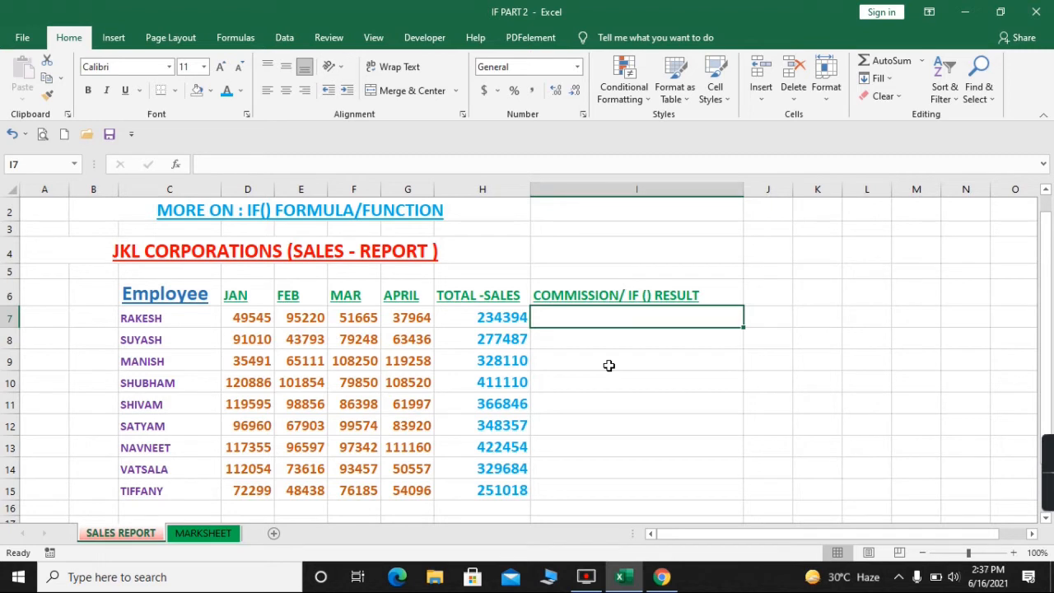
{"action": "type", "text": "=IF"}
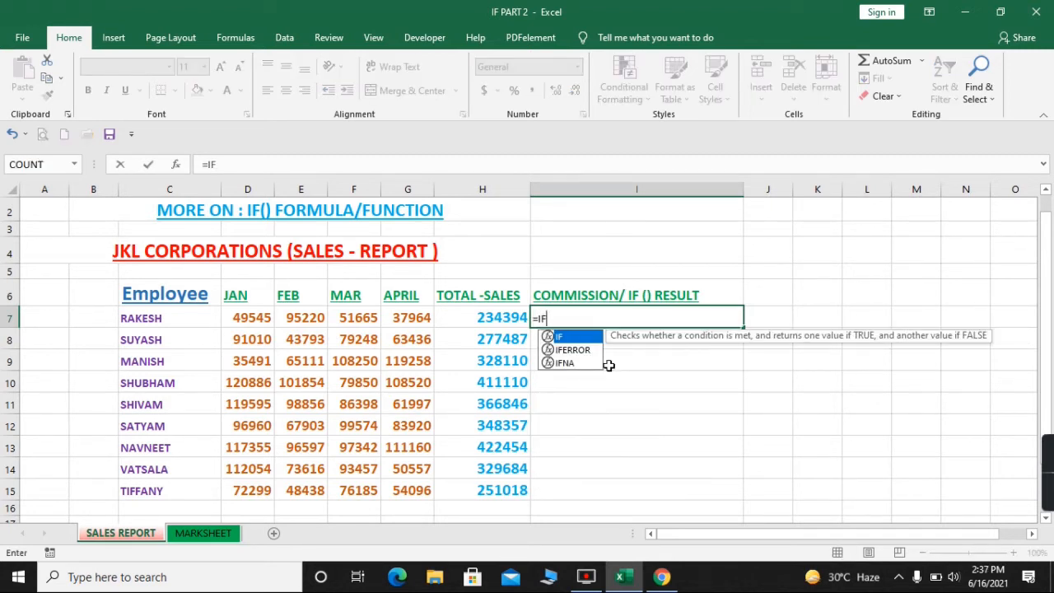
{"action": "type", "text": "("}
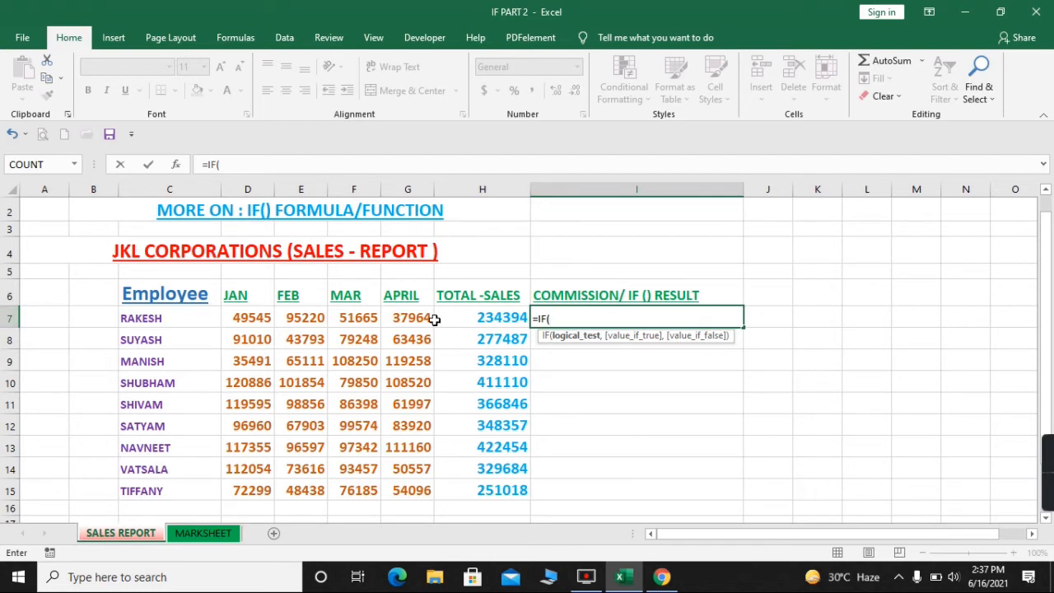
{"action": "type", "text": "H7"}
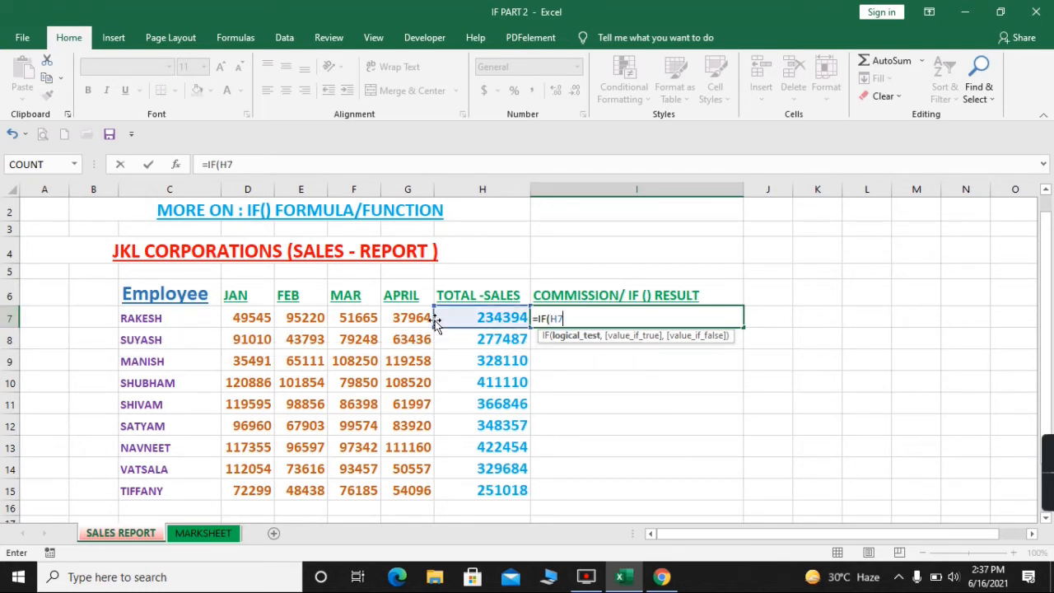
{"action": "type", "text": ">300000"}
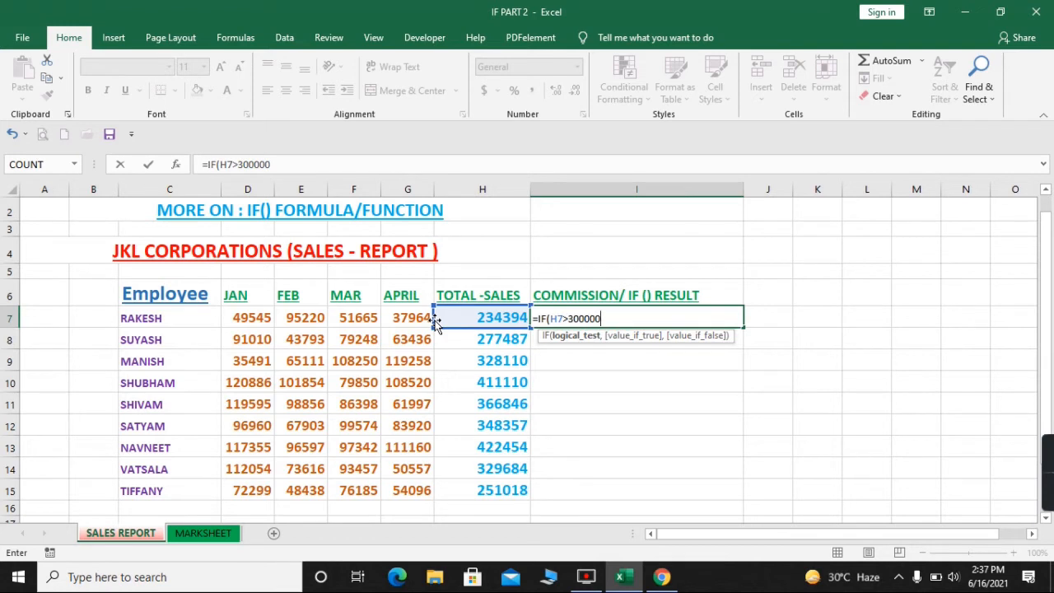
{"action": "type", "text": ","}
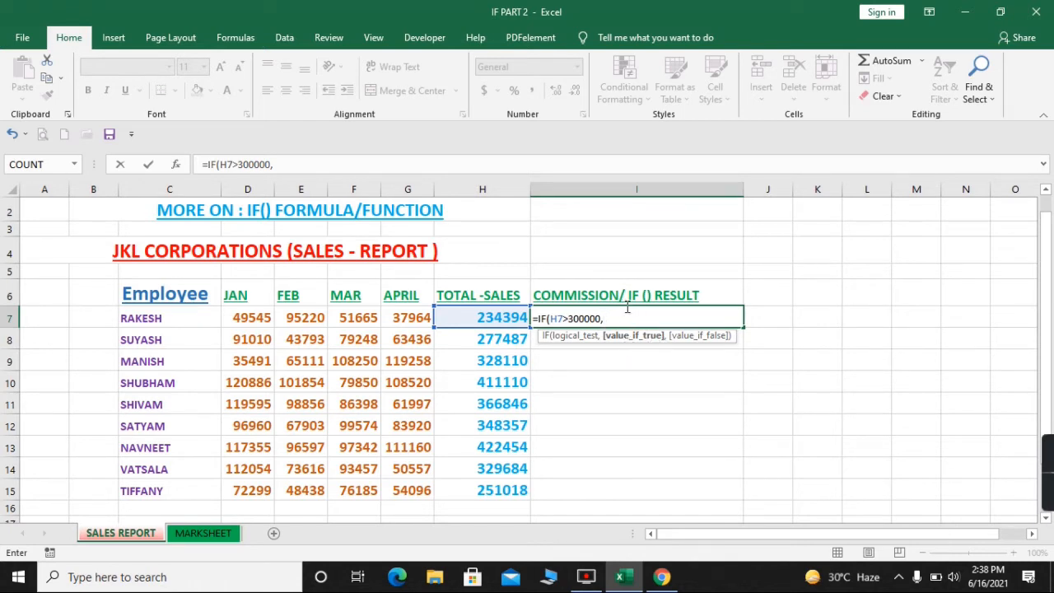
{"action": "type", "text": "1000"}
{"action": "type", "text": ","}
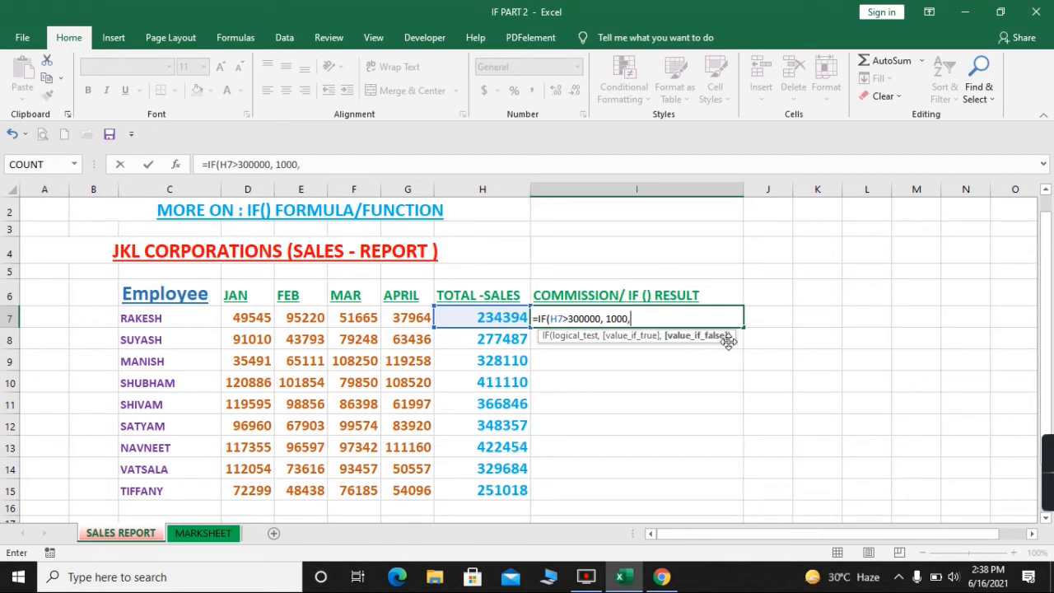
{"action": "type", "text": "t"}
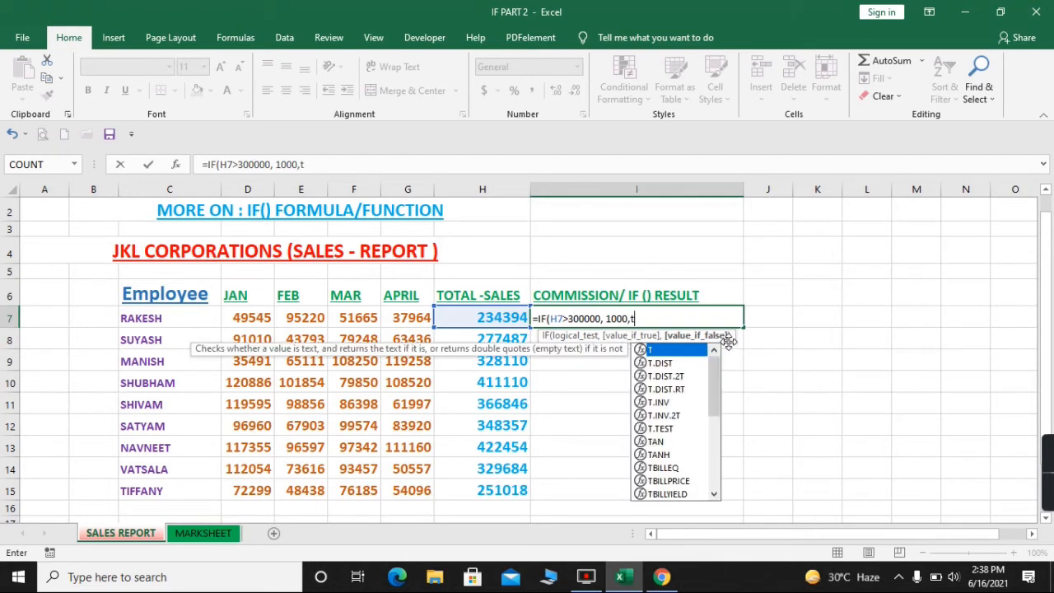
{"action": "key", "text": "BackSpace"}
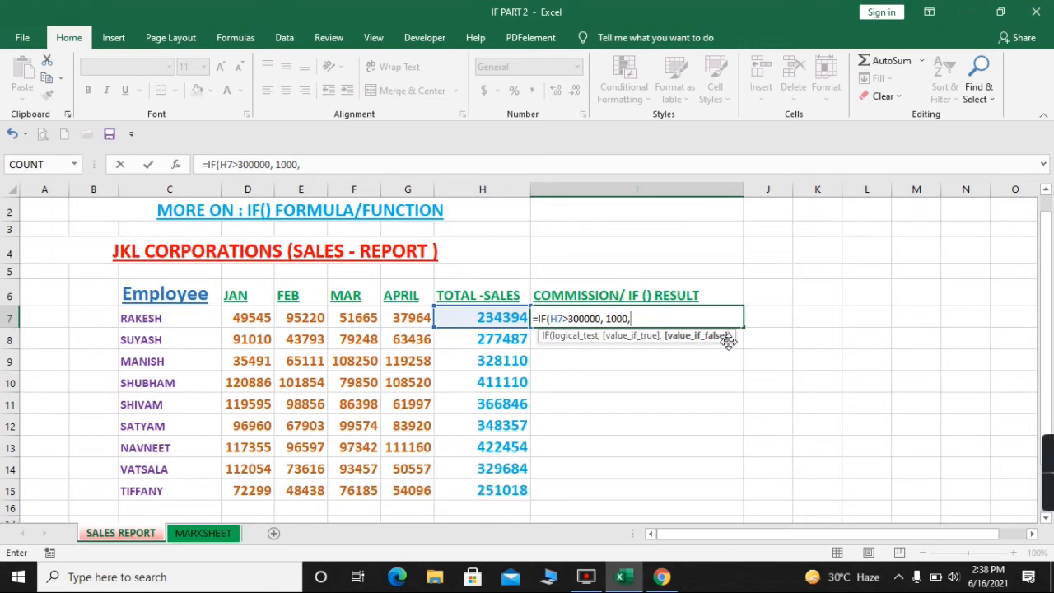
{"action": "type", "text": "\"Tr"}
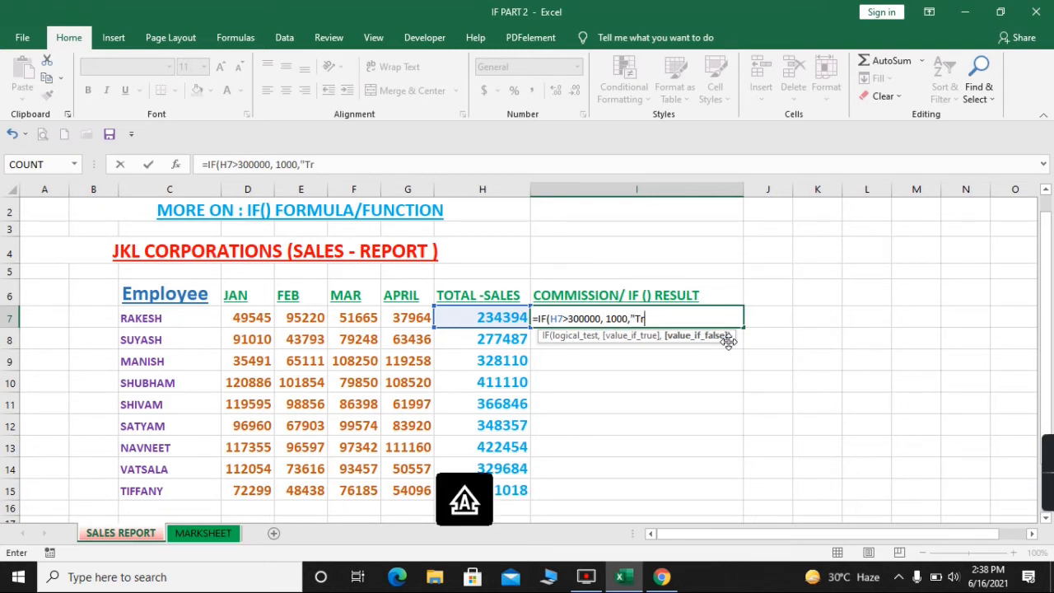
{"action": "type", "text": "y Next Time"}
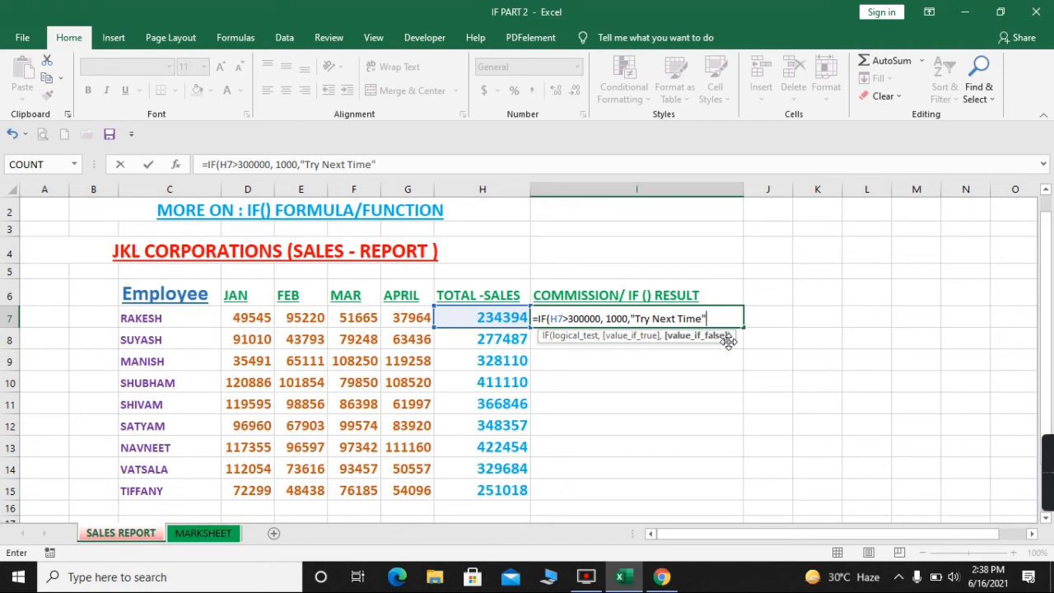
{"action": "type", "text": ")"}
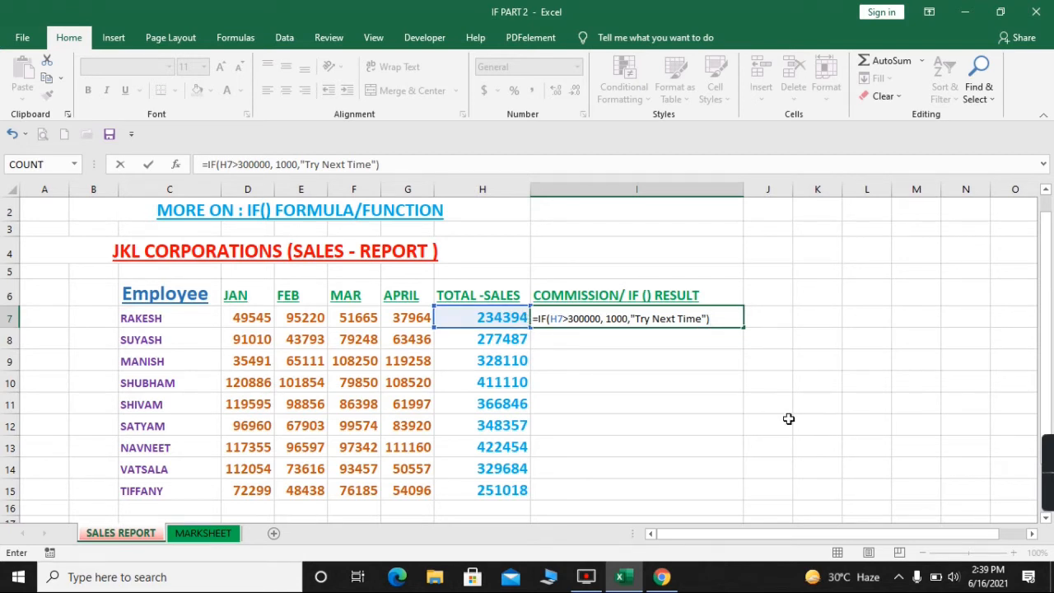
{"action": "key", "text": "Return"}
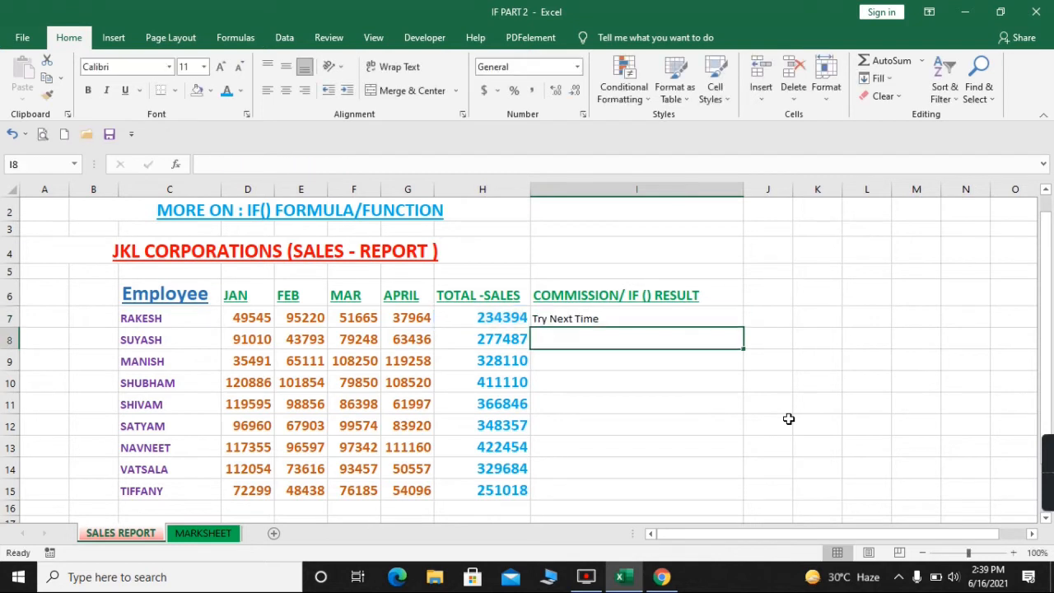
Review the IF formula in I7 against the total sales in H7.
{"action": "left_click", "coordinate": [553, 322]}
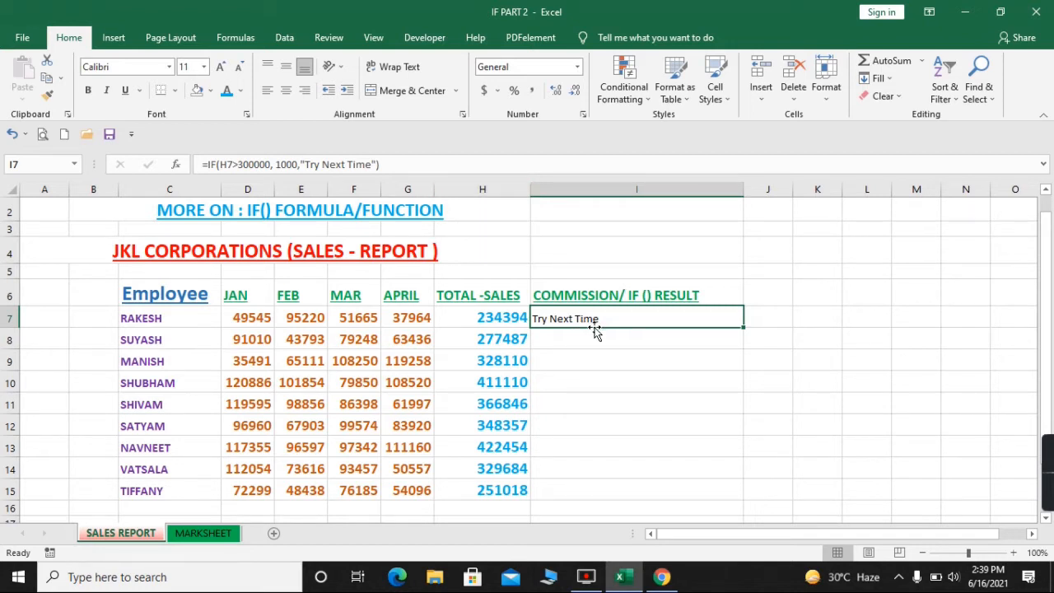
{"action": "left_click", "coordinate": [509, 322]}
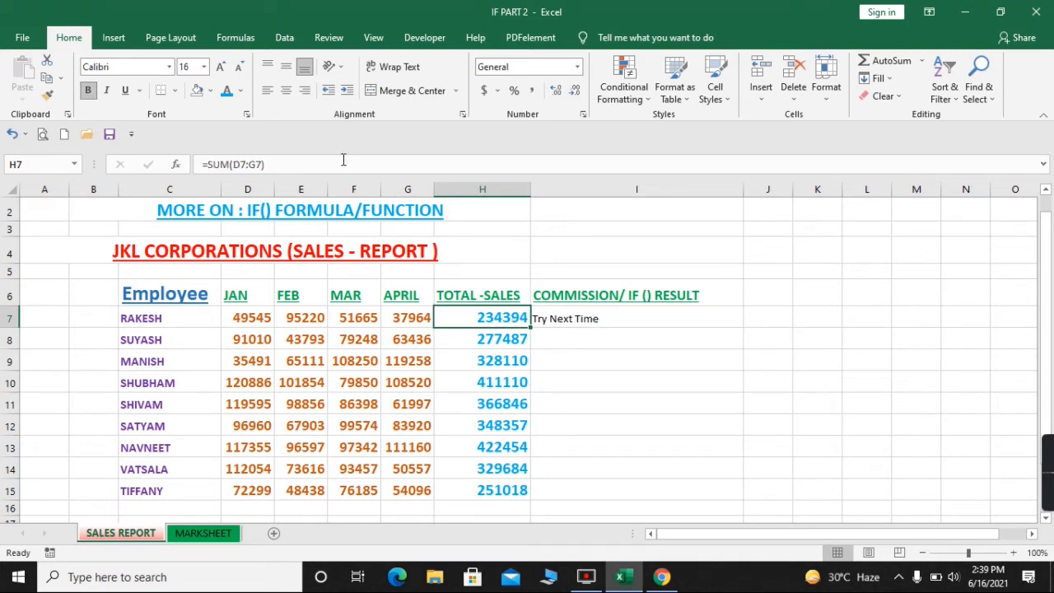
{"action": "left_click", "coordinate": [569, 314]}
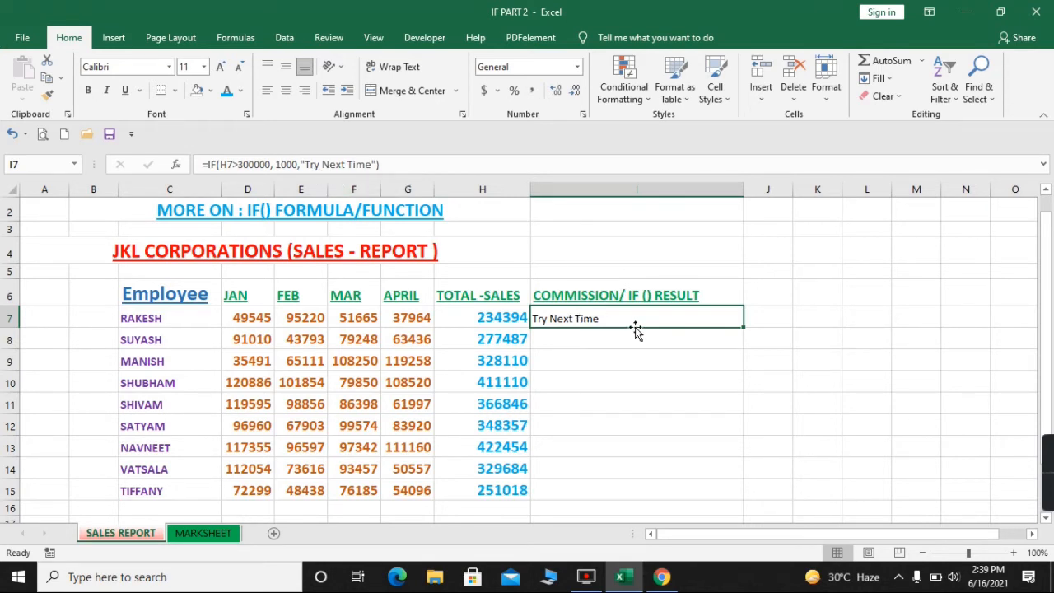
Format the result cells I7:I15 as bold, size 14, with red font color.
{"action": "left_click_drag", "start_coordinate": [680, 313], "coordinate": [664, 500]}
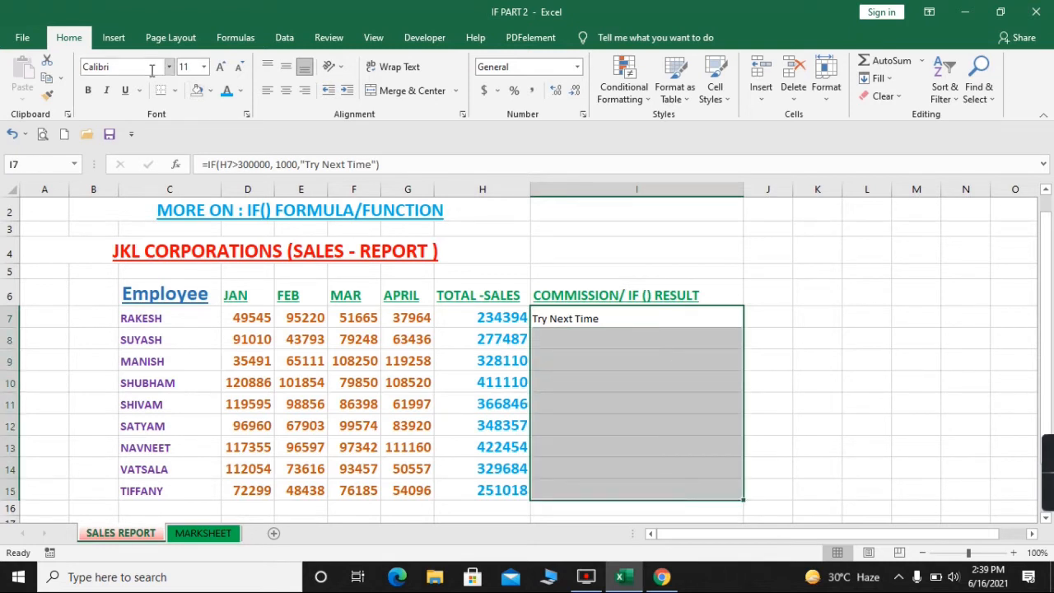
{"action": "left_click", "coordinate": [88, 91]}
{"action": "left_click", "coordinate": [203, 68]}
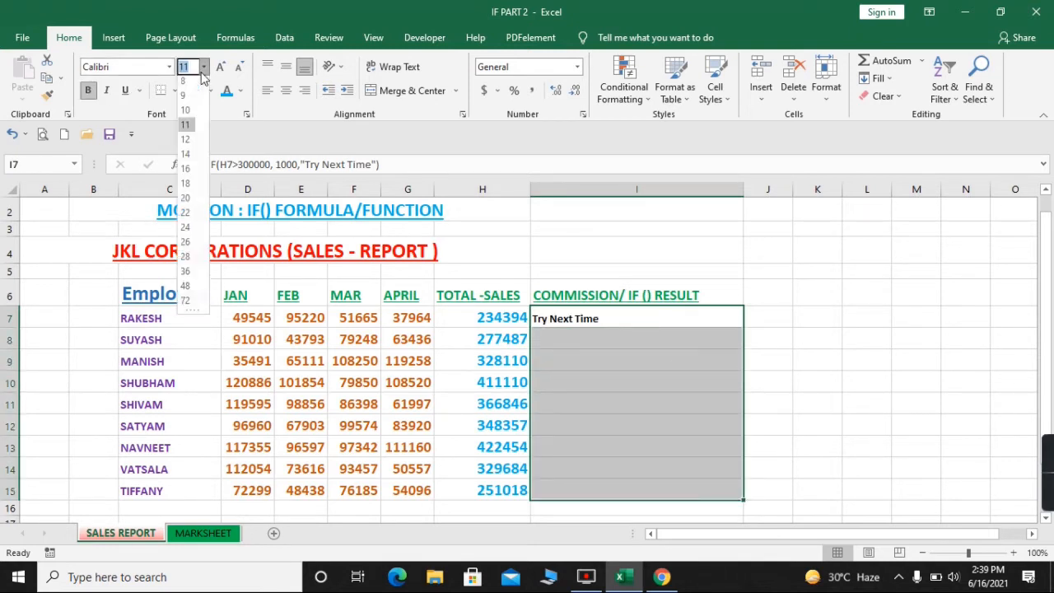
{"action": "left_click", "coordinate": [184, 159]}
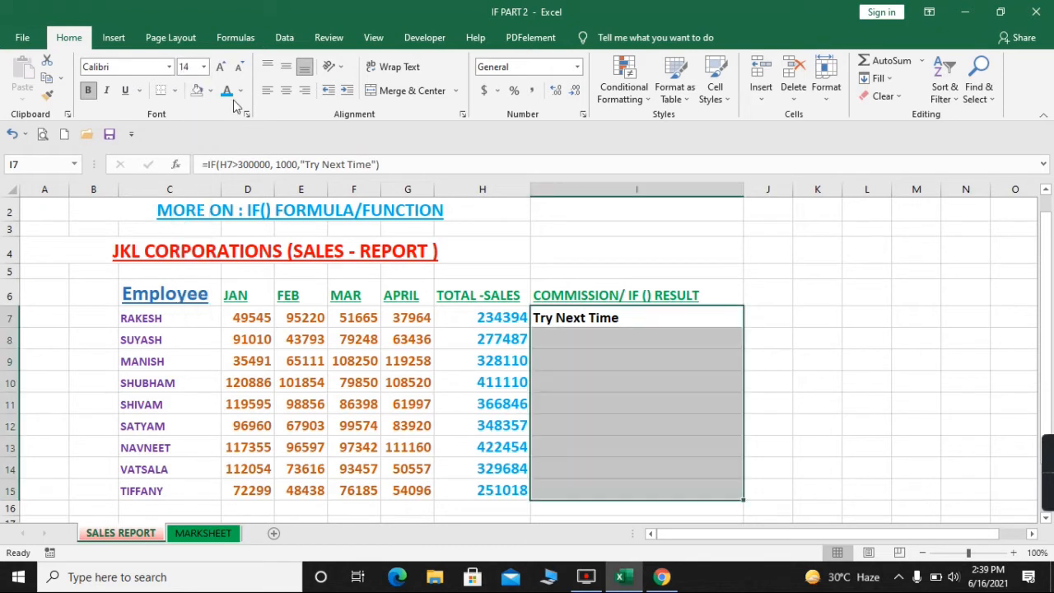
{"action": "left_click", "coordinate": [240, 91]}
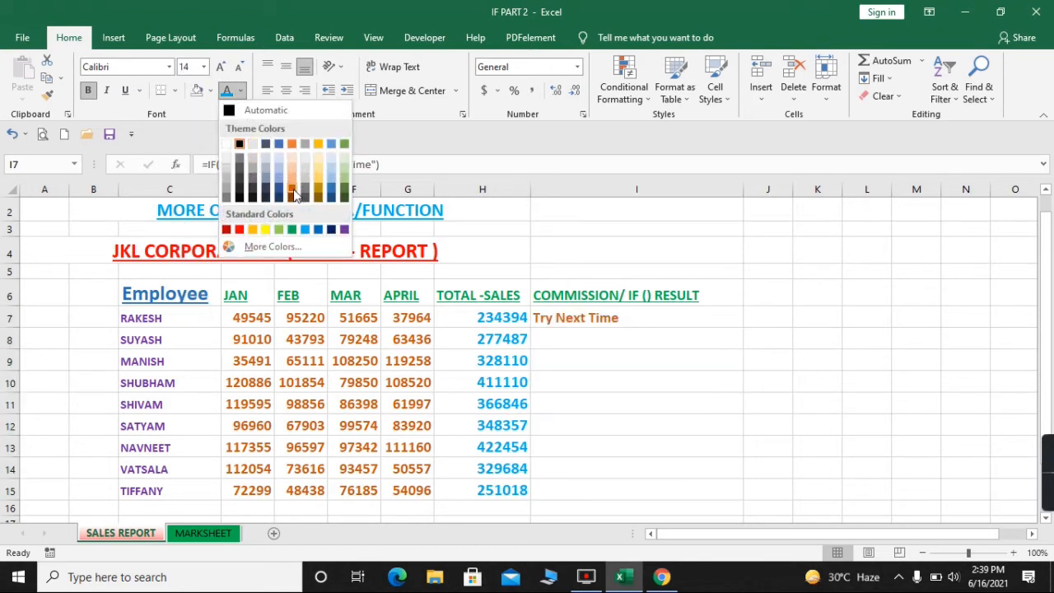
{"action": "left_click", "coordinate": [239, 230]}
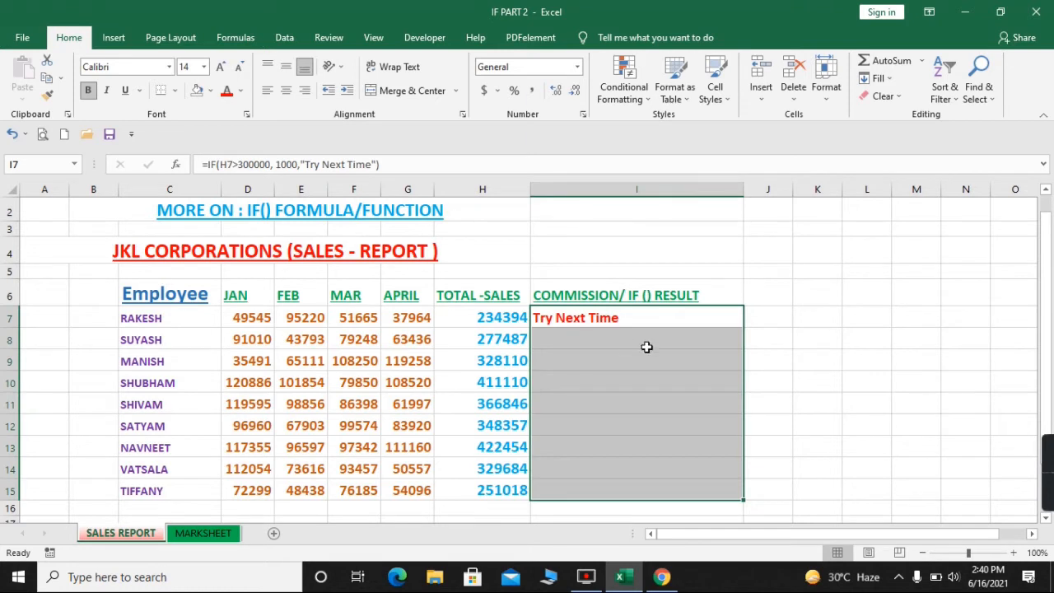
{"action": "left_click", "coordinate": [769, 331]}
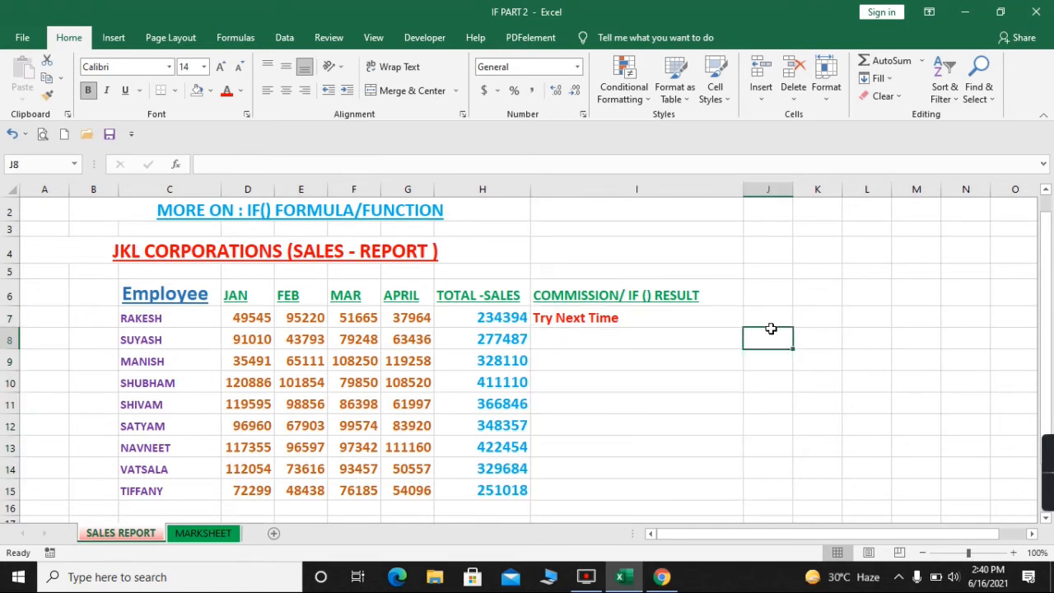
Fill the IF formula from I7 down through I15 to evaluate every employee.
{"action": "left_click", "coordinate": [617, 311]}
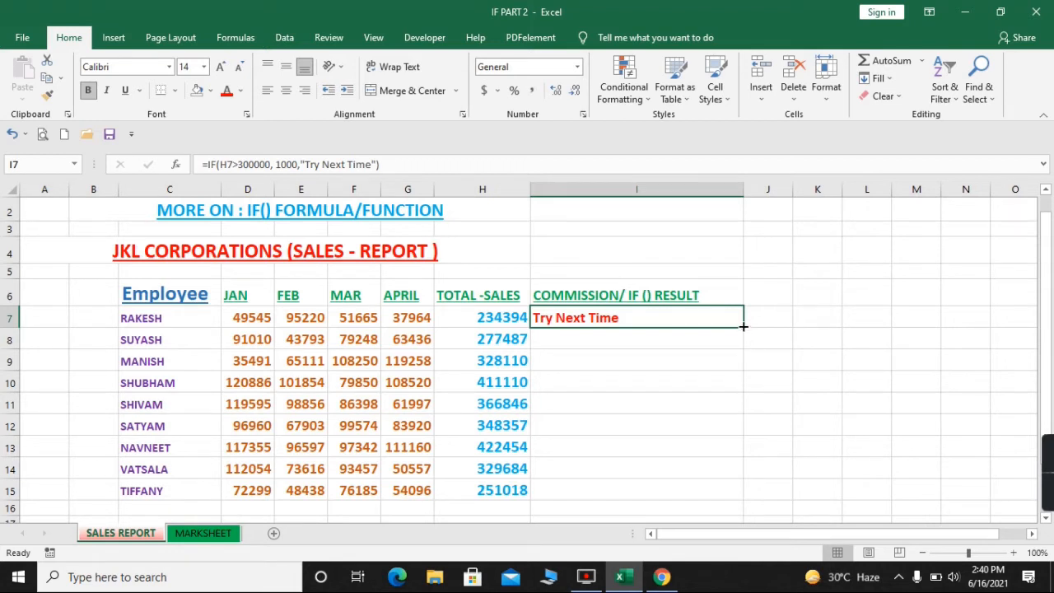
{"action": "left_click_drag", "start_coordinate": [743, 326], "coordinate": [710, 495]}
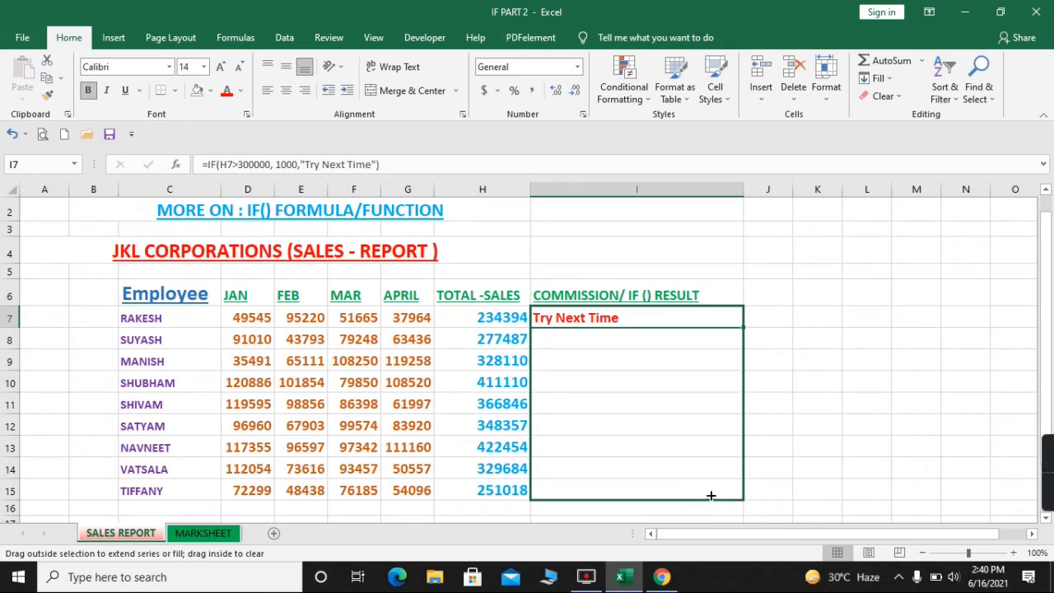
{"action": "left_click_drag", "start_coordinate": [711, 495], "coordinate": [710, 494]}
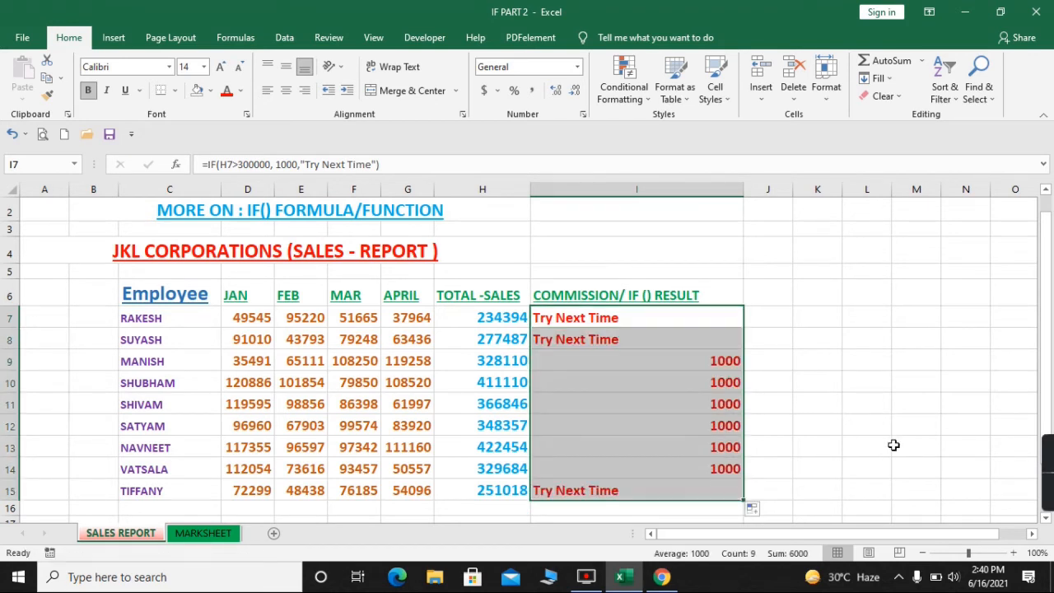
Check the total sales in H9, H10 and H15 and the IF results in I9 and I11 against the 300000 threshold.
{"action": "left_click", "coordinate": [485, 363]}
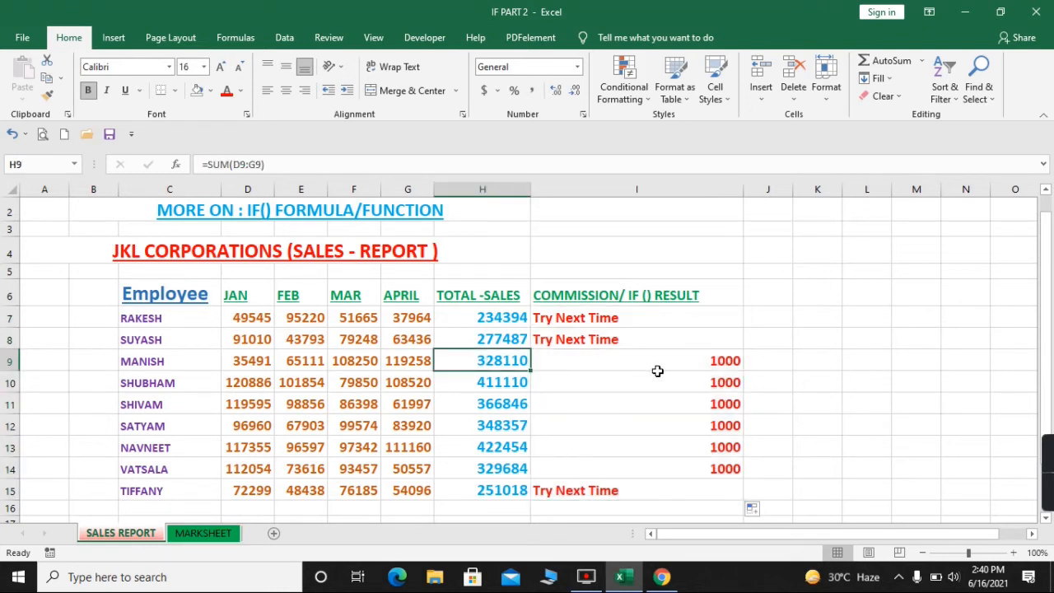
{"action": "left_click", "coordinate": [703, 357]}
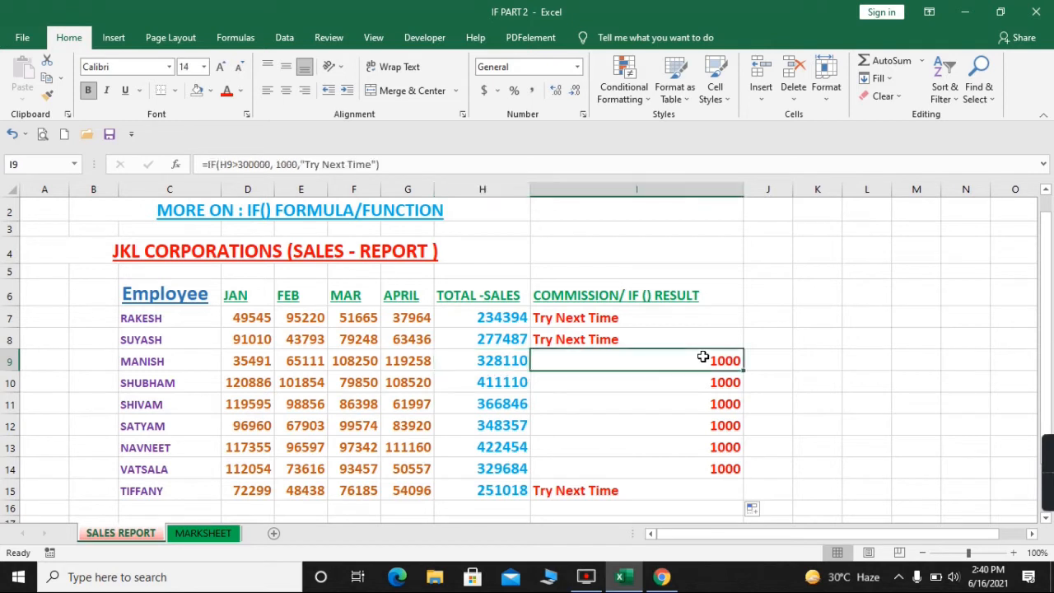
{"action": "left_click", "coordinate": [526, 383]}
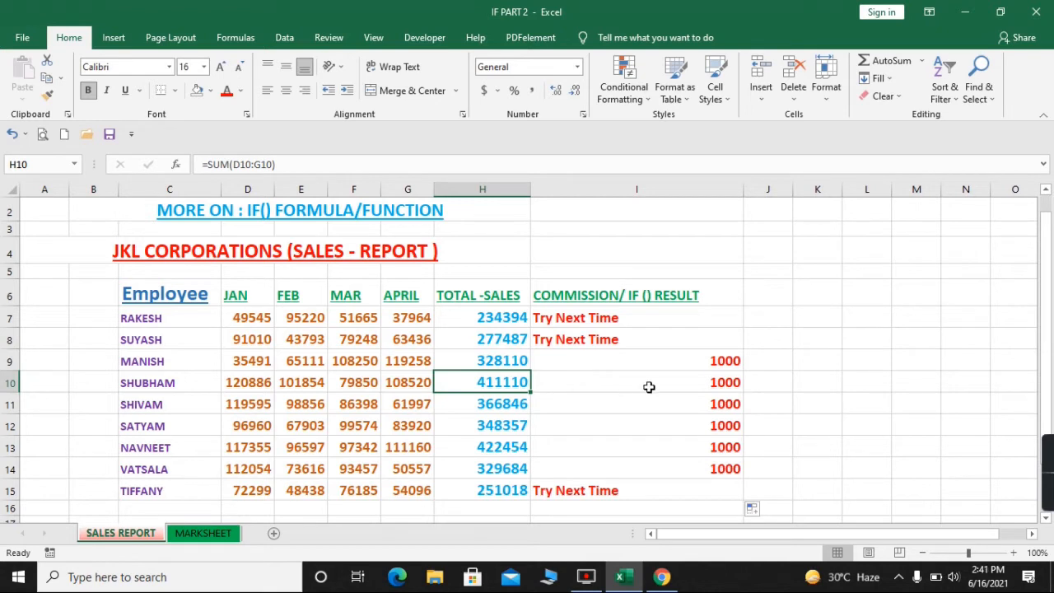
{"action": "left_click", "coordinate": [723, 404]}
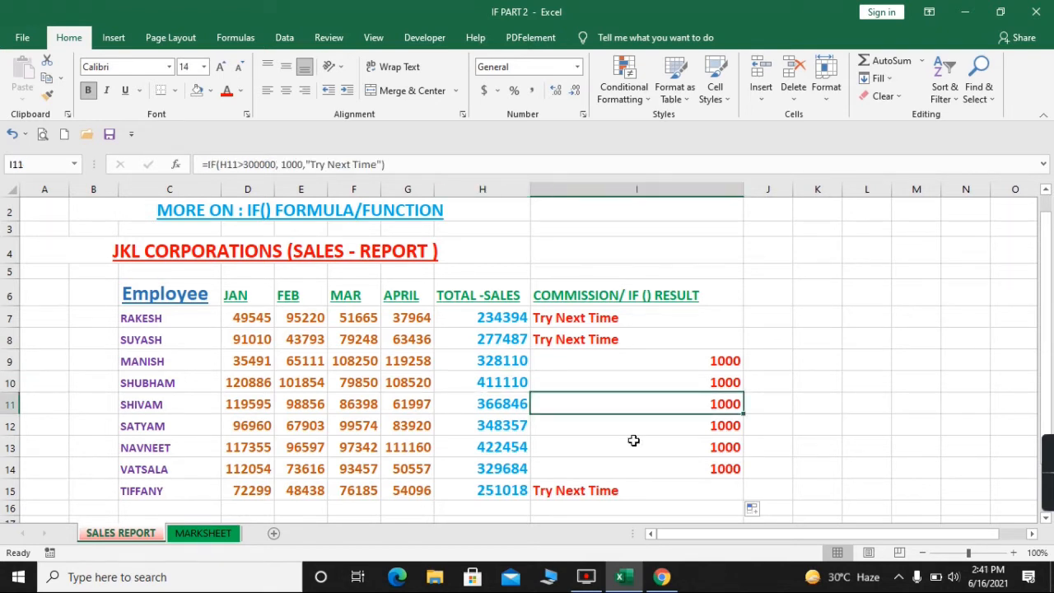
{"action": "left_click", "coordinate": [518, 491]}
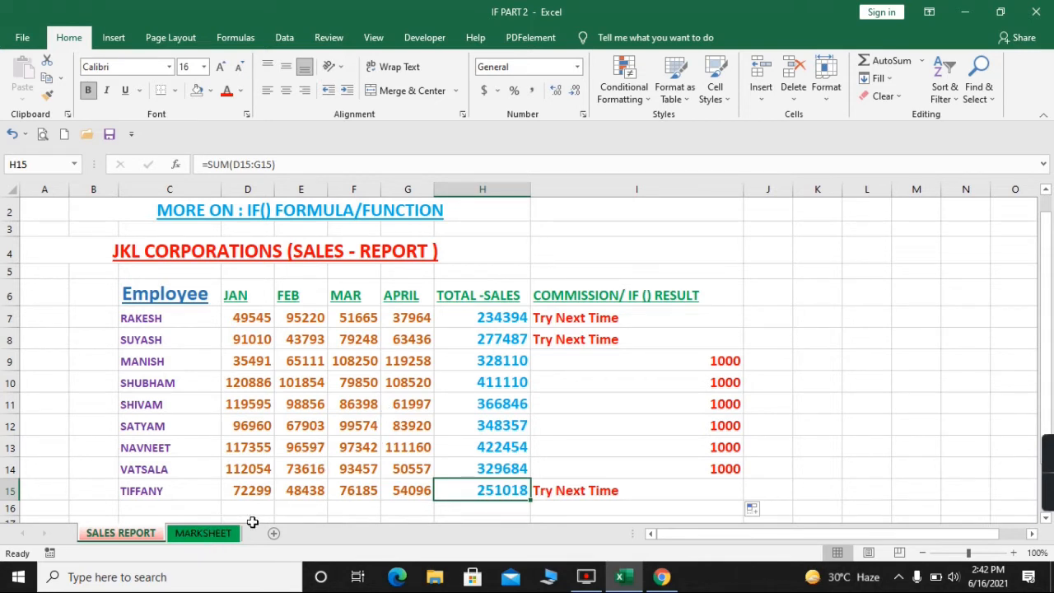
Switch to the MARKSHEET sheet and examine the subject marks and the empty total and percentage columns.
{"action": "left_click", "coordinate": [228, 533]}
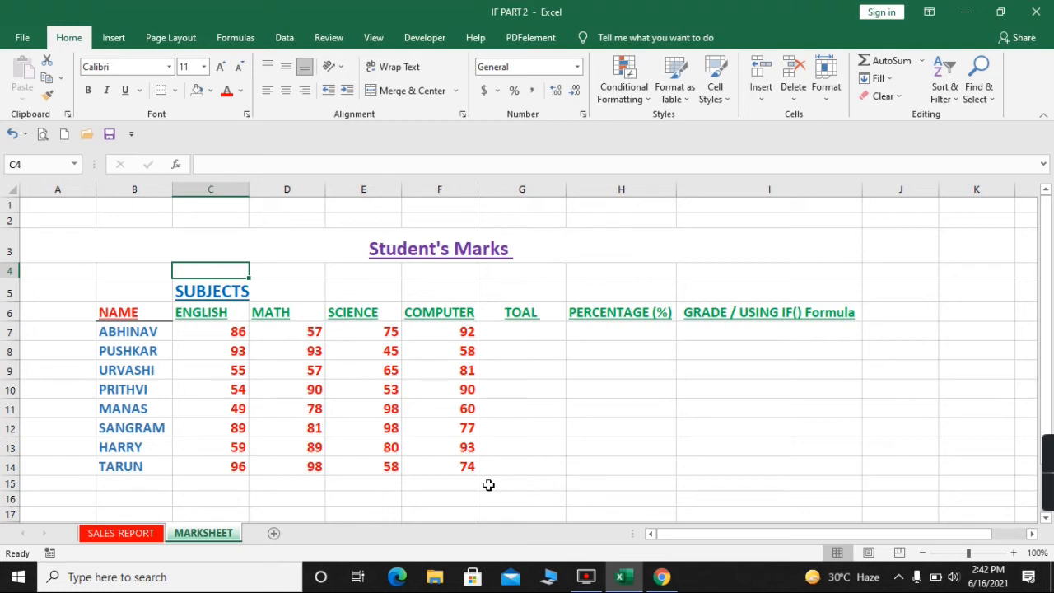
{"action": "left_click", "coordinate": [142, 534]}
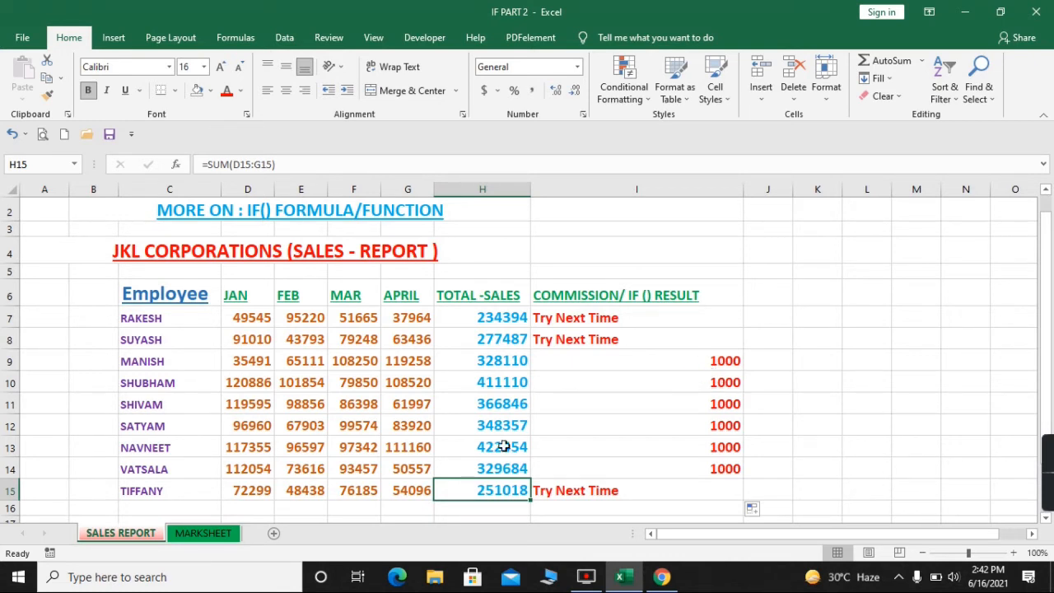
{"action": "left_click", "coordinate": [217, 536]}
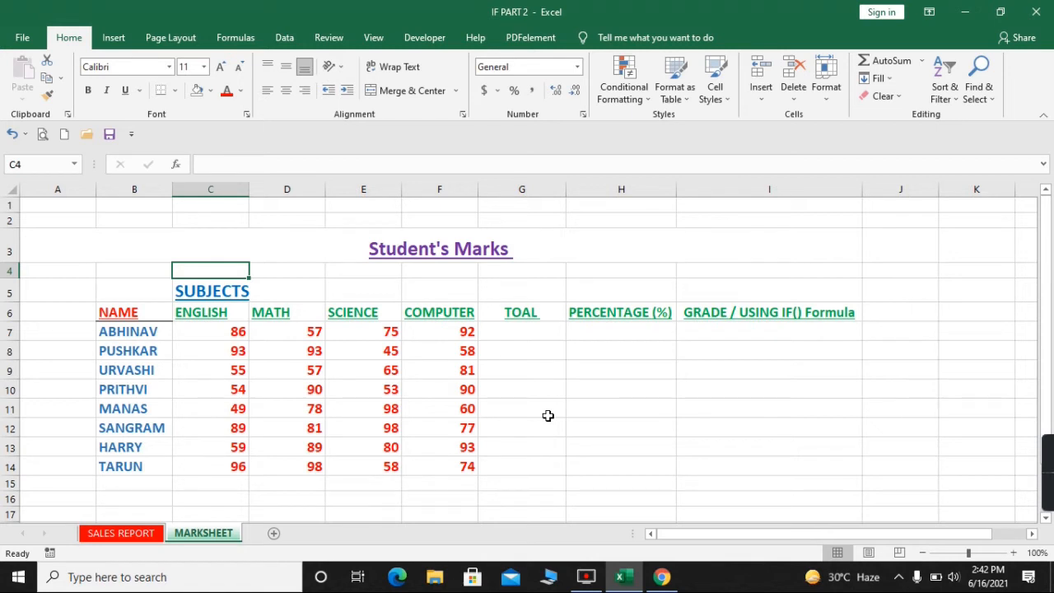
{"action": "left_click", "coordinate": [209, 334]}
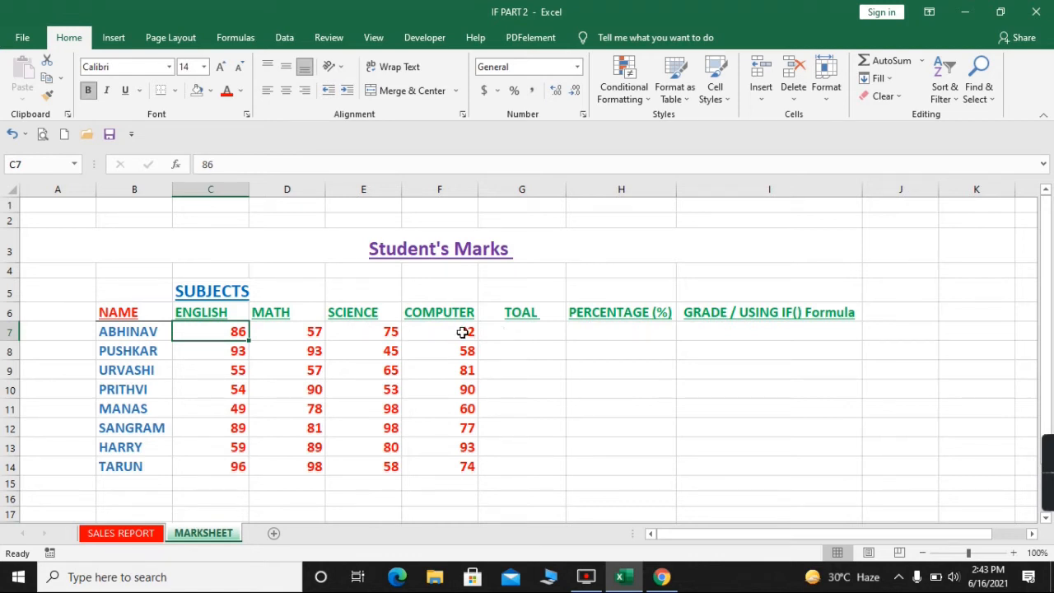
{"action": "left_click", "coordinate": [521, 334]}
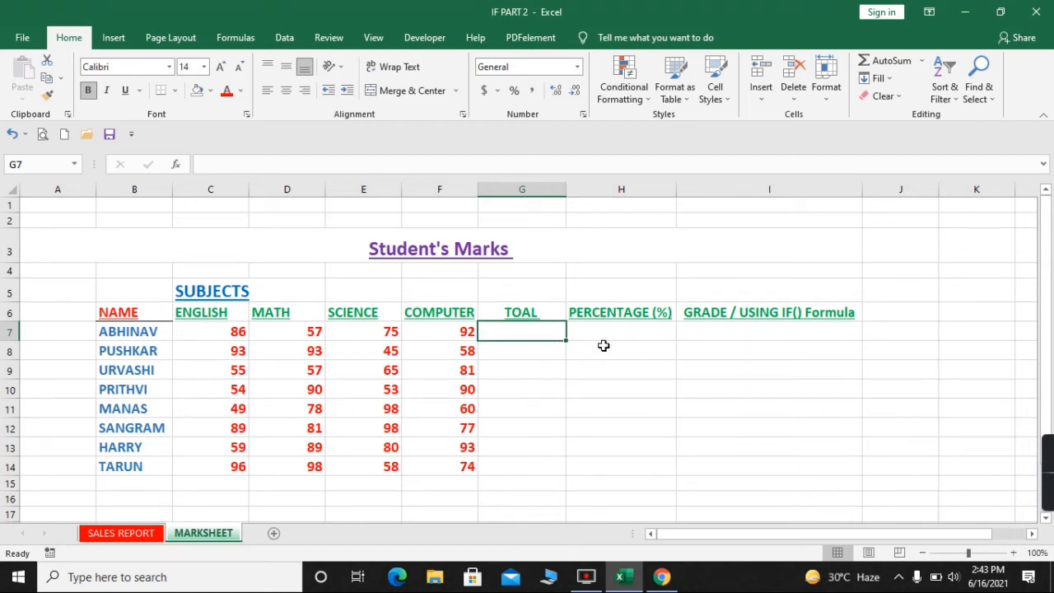
{"action": "left_click", "coordinate": [636, 329]}
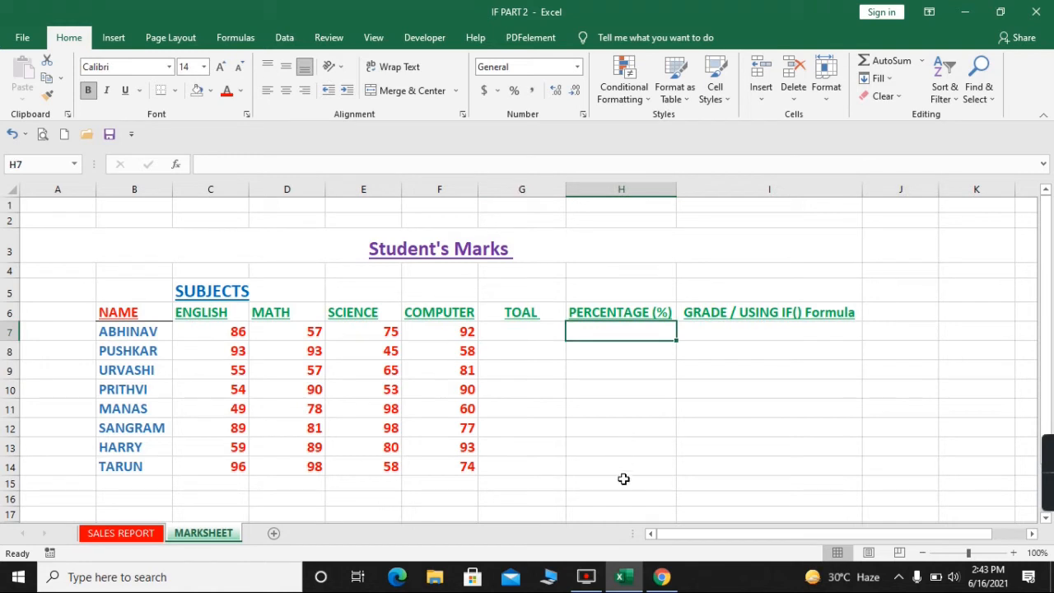
{"action": "left_click_drag", "start_coordinate": [621, 331], "coordinate": [602, 474]}
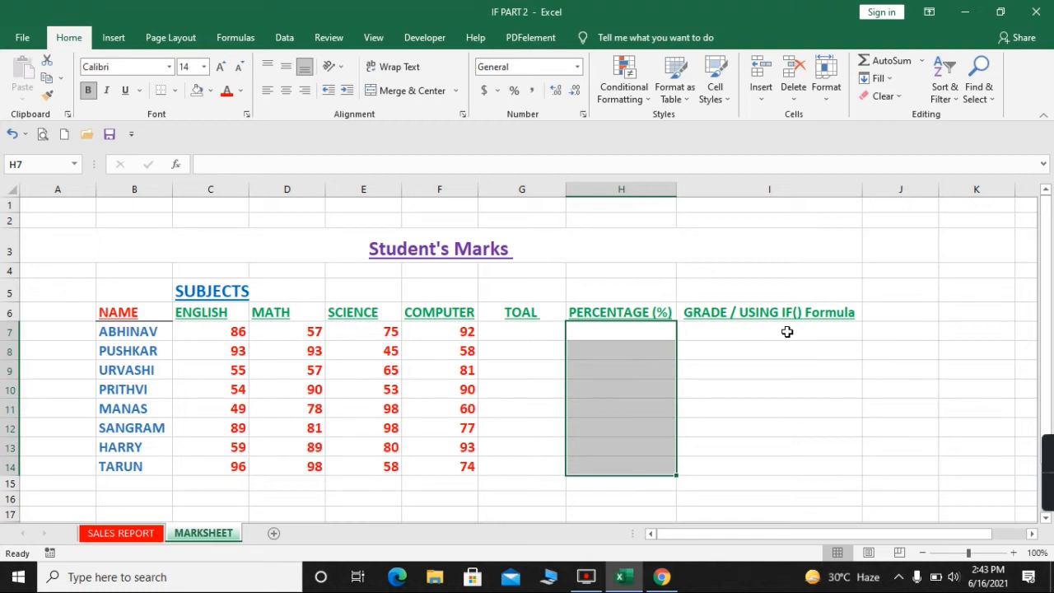
Total the first student's marks in G7 with =SUM(C7:F7) and fill the formula down through G14.
{"action": "left_click", "coordinate": [514, 334]}
{"action": "type", "text": "=sum"}
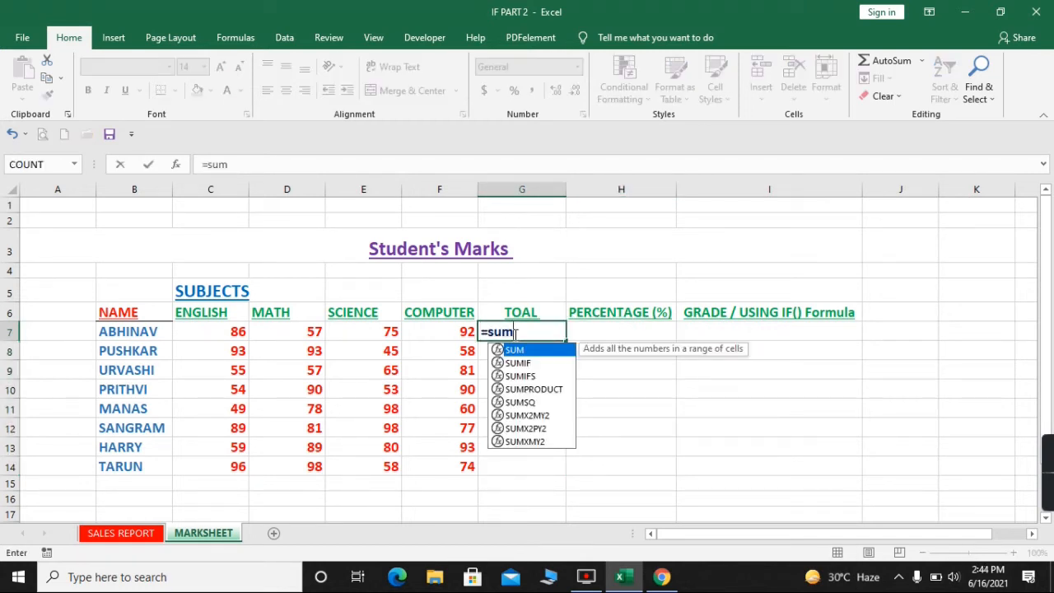
{"action": "type", "text": "("}
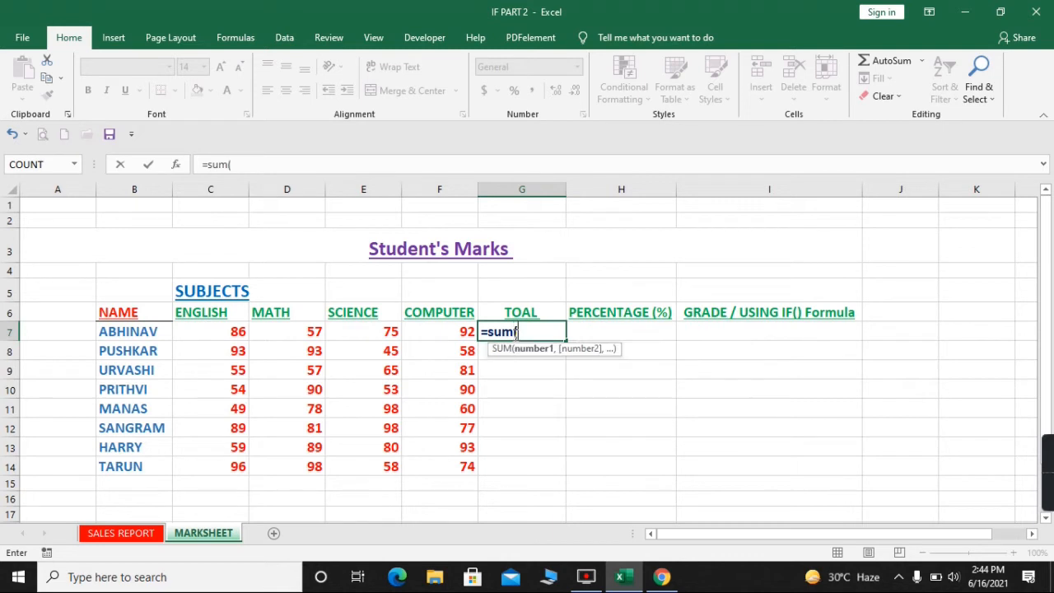
{"action": "left_click", "coordinate": [235, 332]}
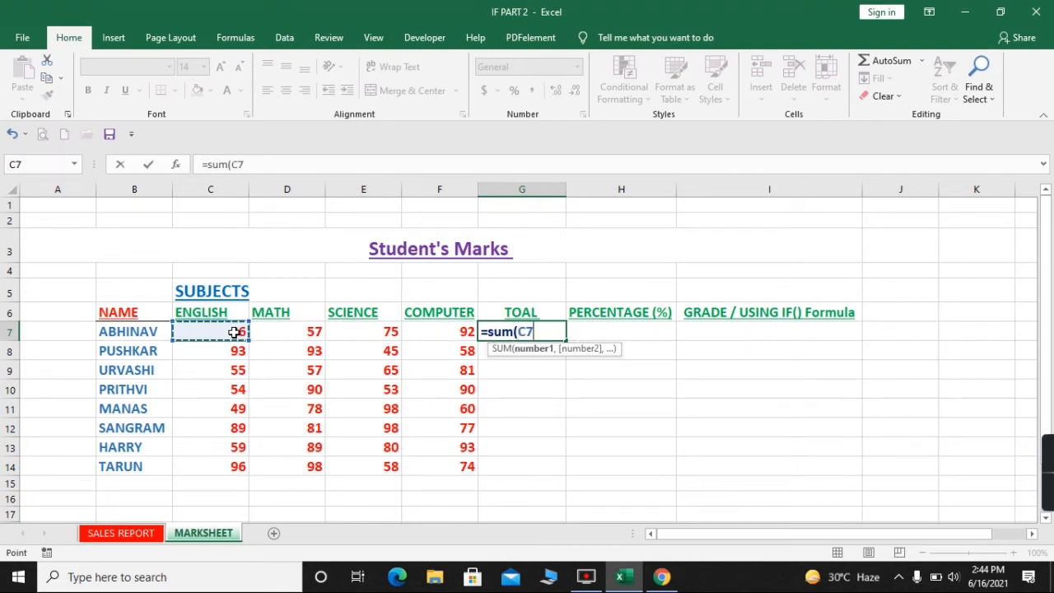
{"action": "key", "text": "shift+Right"}
{"action": "key", "text": "shift+Right"}
{"action": "key", "text": "shift+Right"}
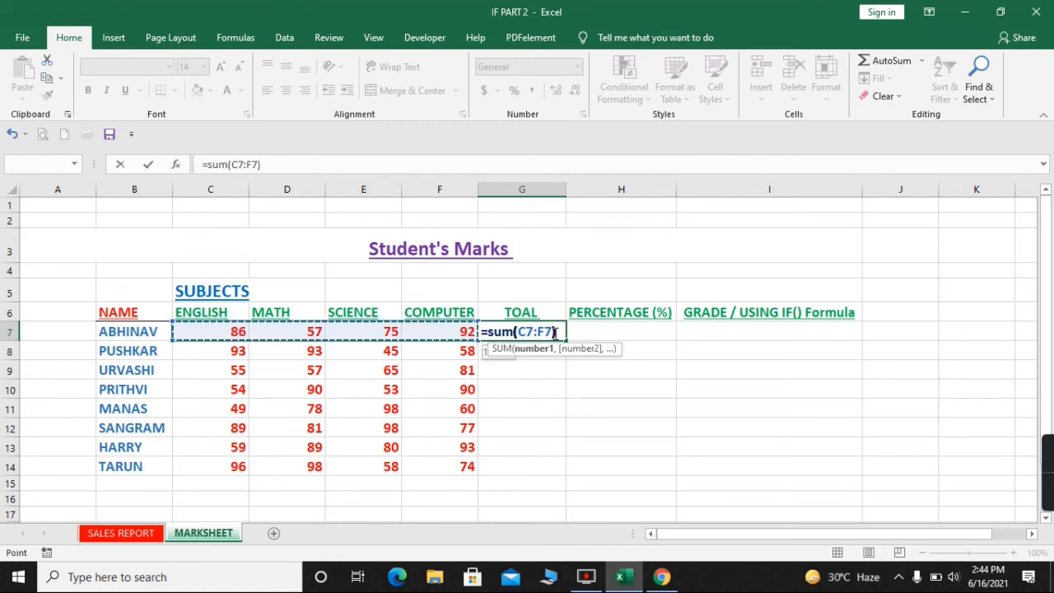
{"action": "type", "text": ")"}
{"action": "key", "text": "Return"}
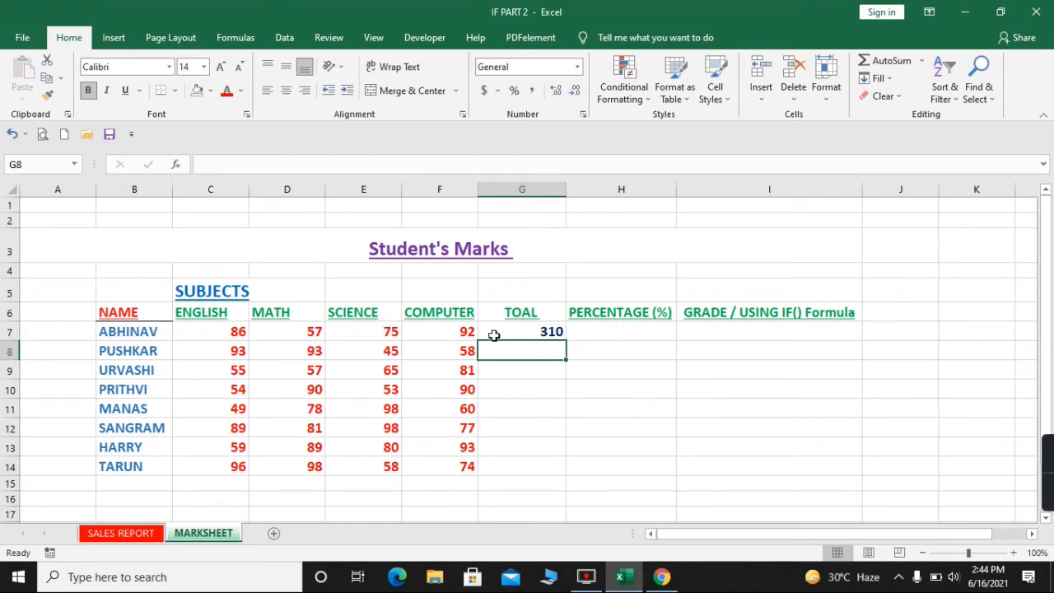
{"action": "left_click", "coordinate": [547, 335]}
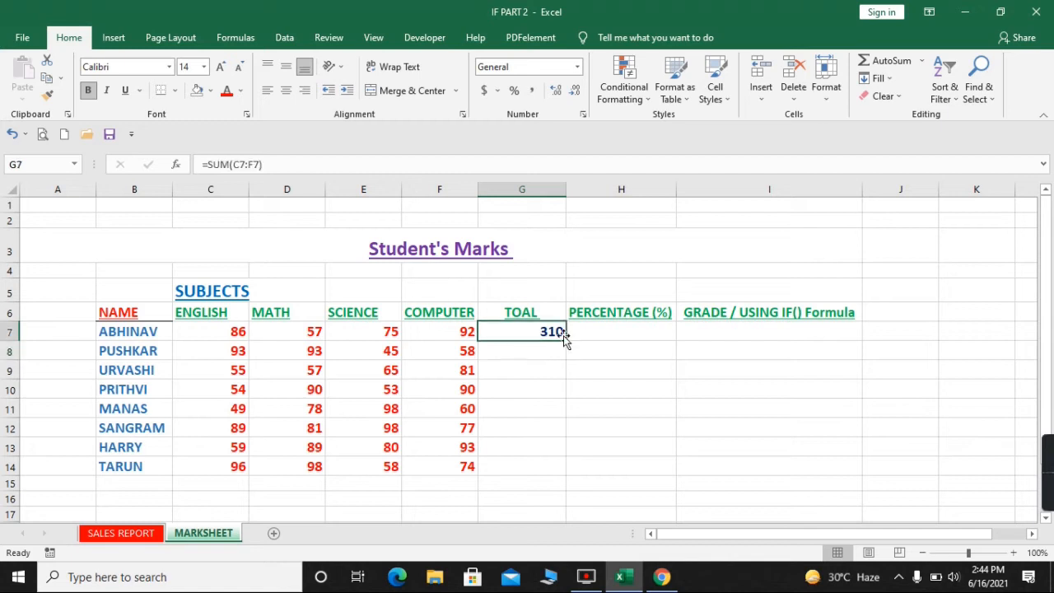
{"action": "left_click_drag", "start_coordinate": [566, 339], "coordinate": [559, 470]}
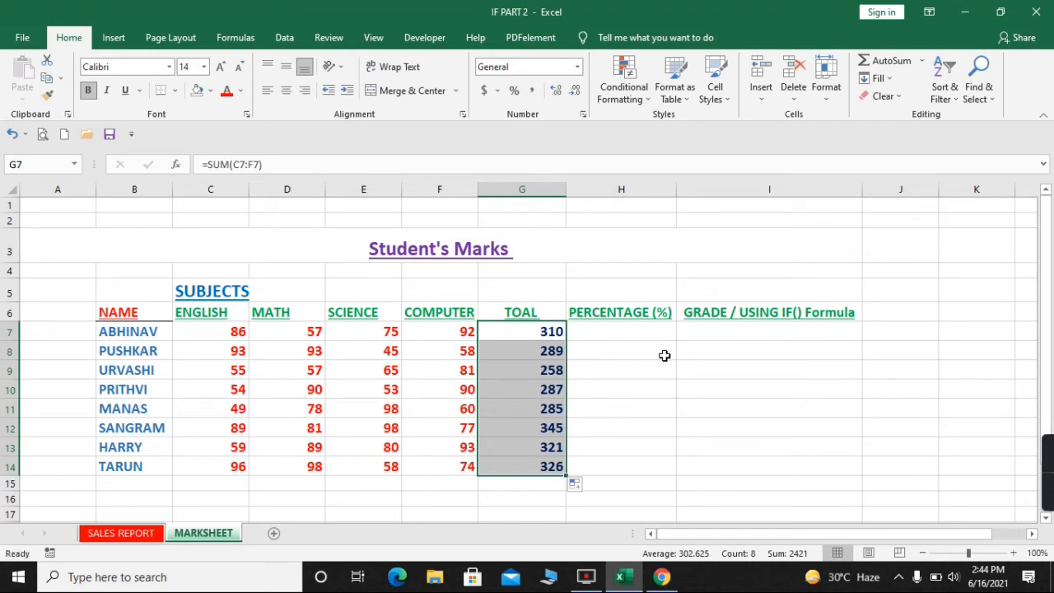
Calculate the first student's percentage in H7 with =G7/400*100 and fill the formula down through H14.
{"action": "left_click", "coordinate": [638, 331]}
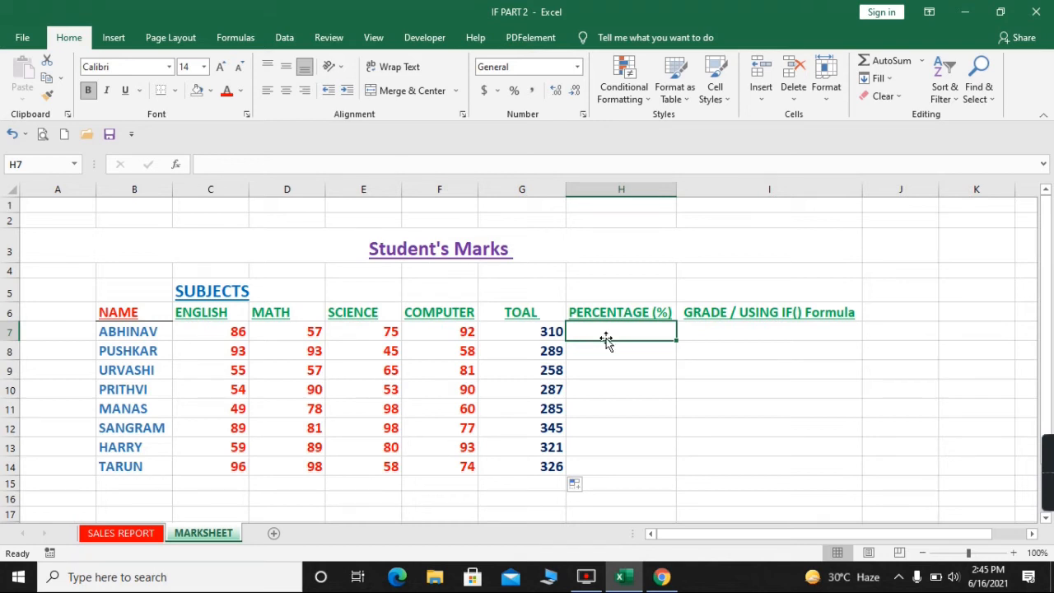
{"action": "type", "text": "="}
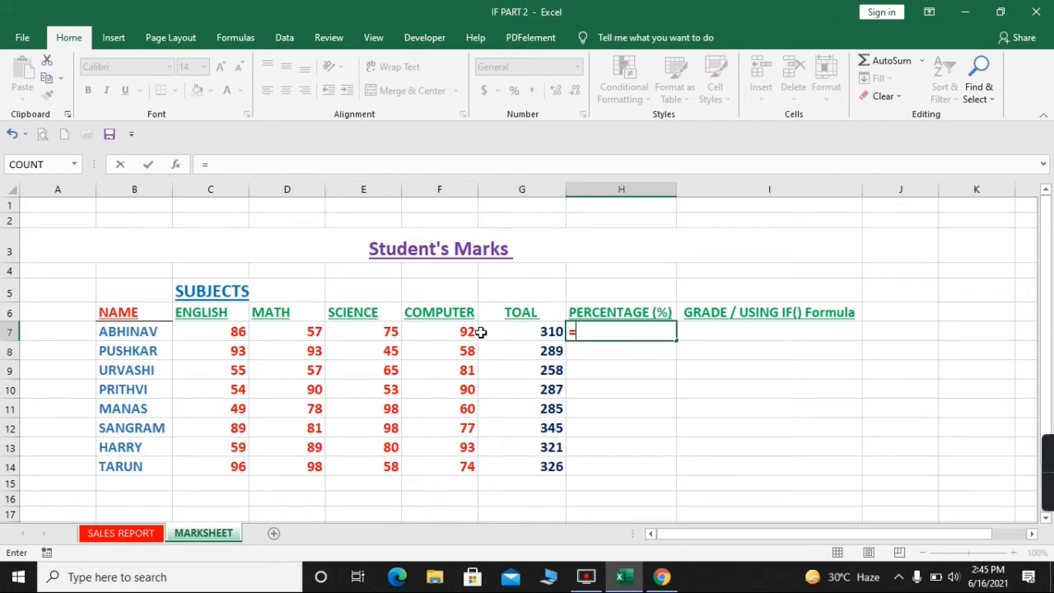
{"action": "type", "text": "g"}
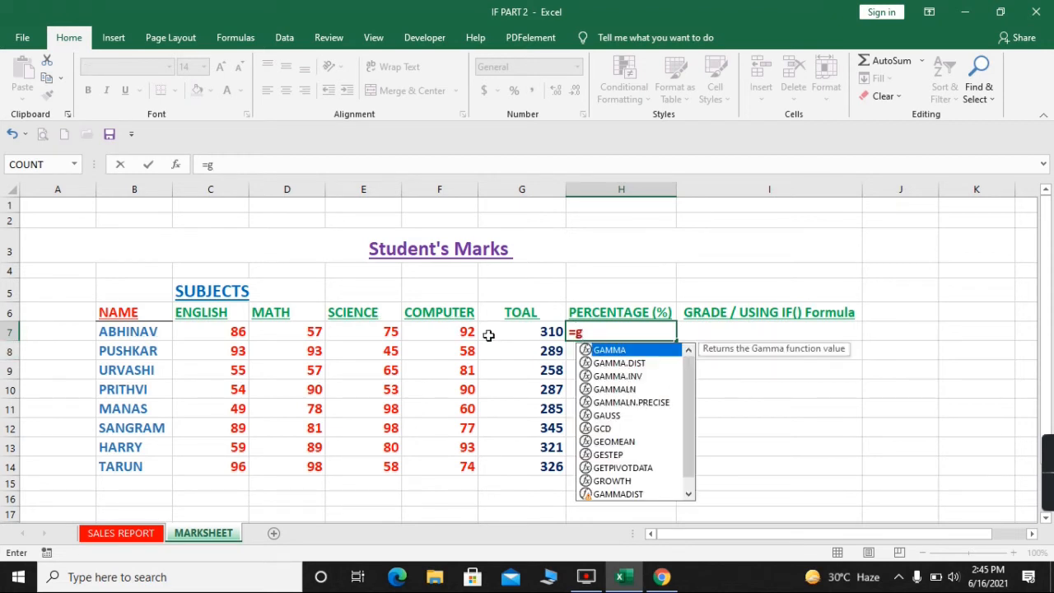
{"action": "type", "text": "7"}
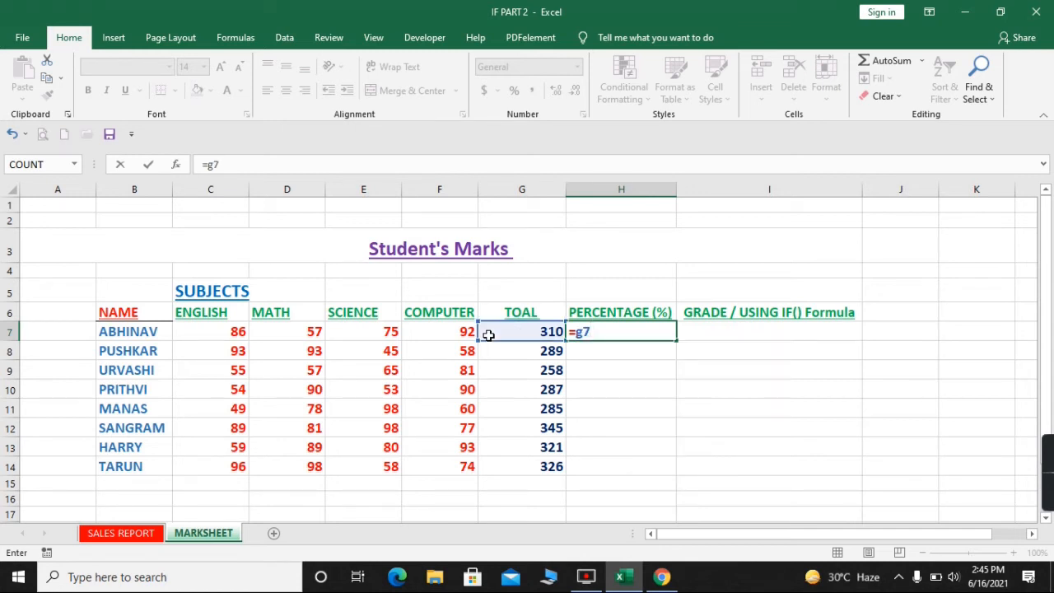
{"action": "type", "text": "/4000"}
{"action": "key", "text": "BackSpace"}
{"action": "type", "text": "81"}
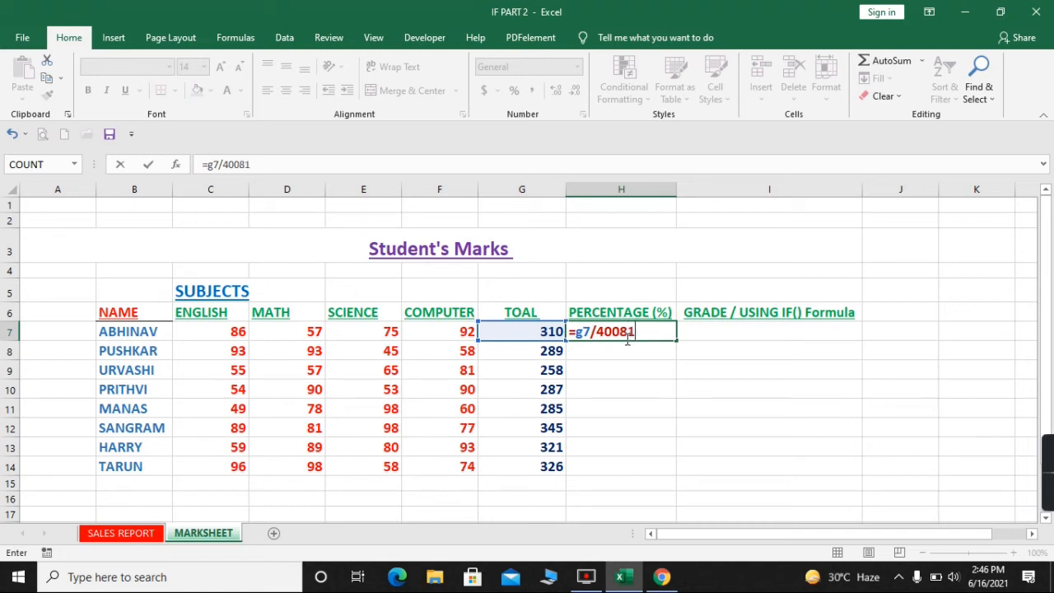
{"action": "key", "text": "BackSpace"}
{"action": "key", "text": "BackSpace"}
{"action": "type", "text": "*100"}
{"action": "key", "text": "Return"}
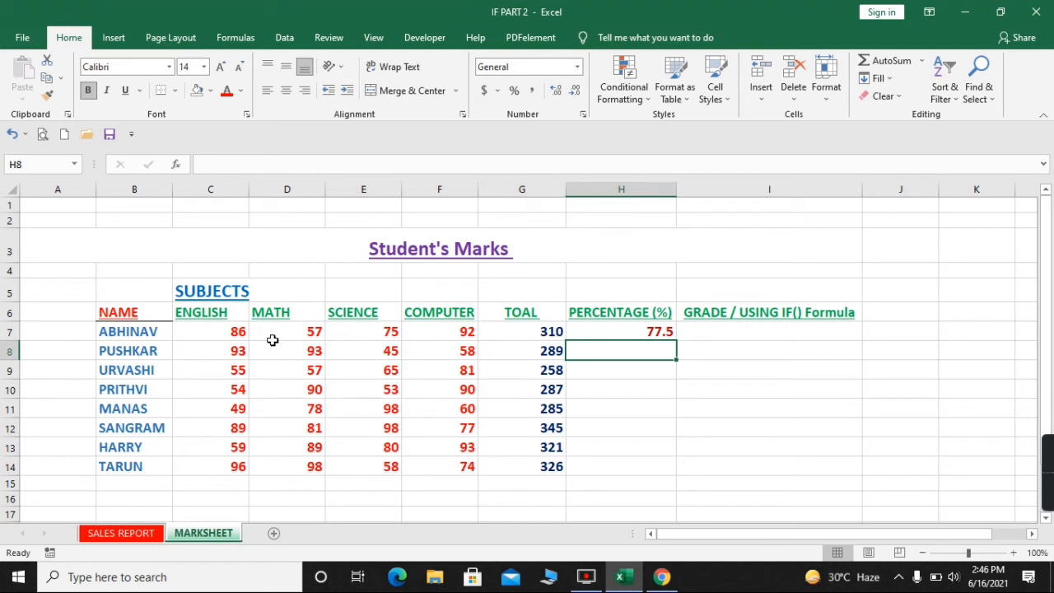
{"action": "left_click", "coordinate": [640, 332]}
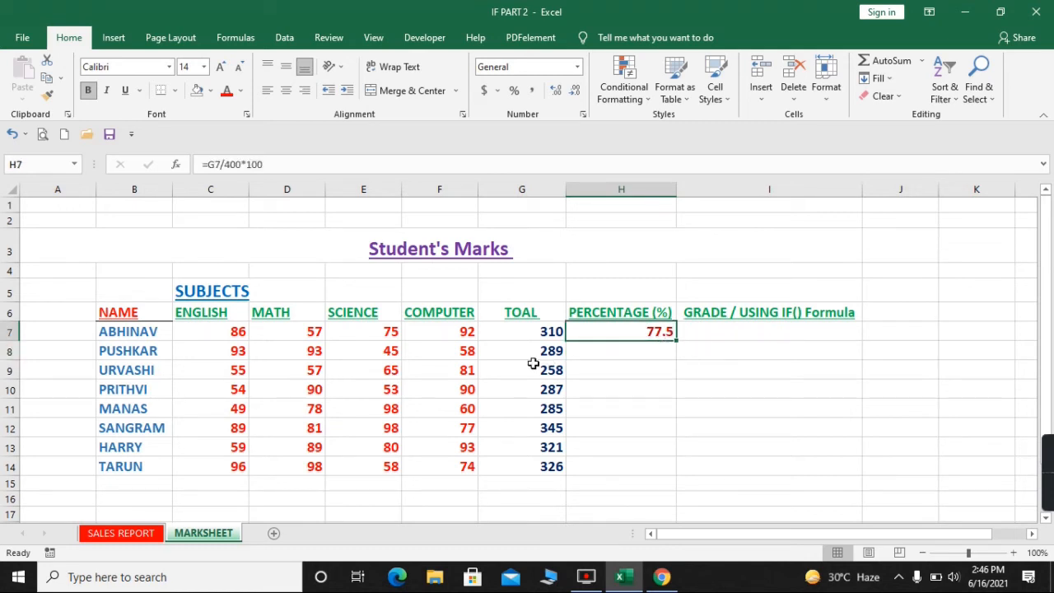
{"action": "left_click_drag", "start_coordinate": [676, 341], "coordinate": [671, 472]}
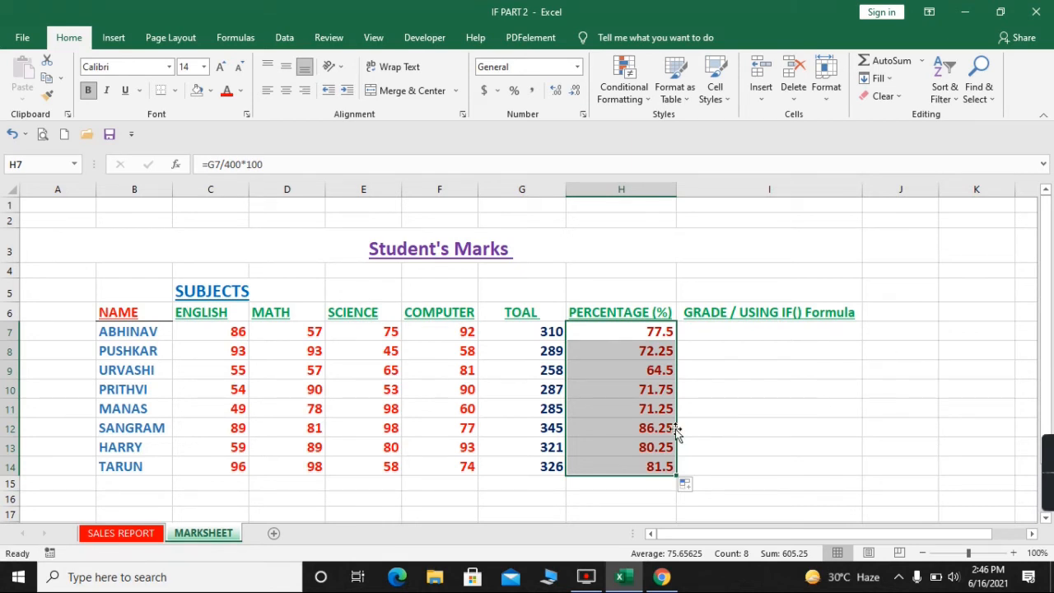
Begin the grade formula in I7 with an IF that returns "A" when H7 is greater than 80.
{"action": "left_click_drag", "start_coordinate": [759, 540], "coordinate": [807, 536]}
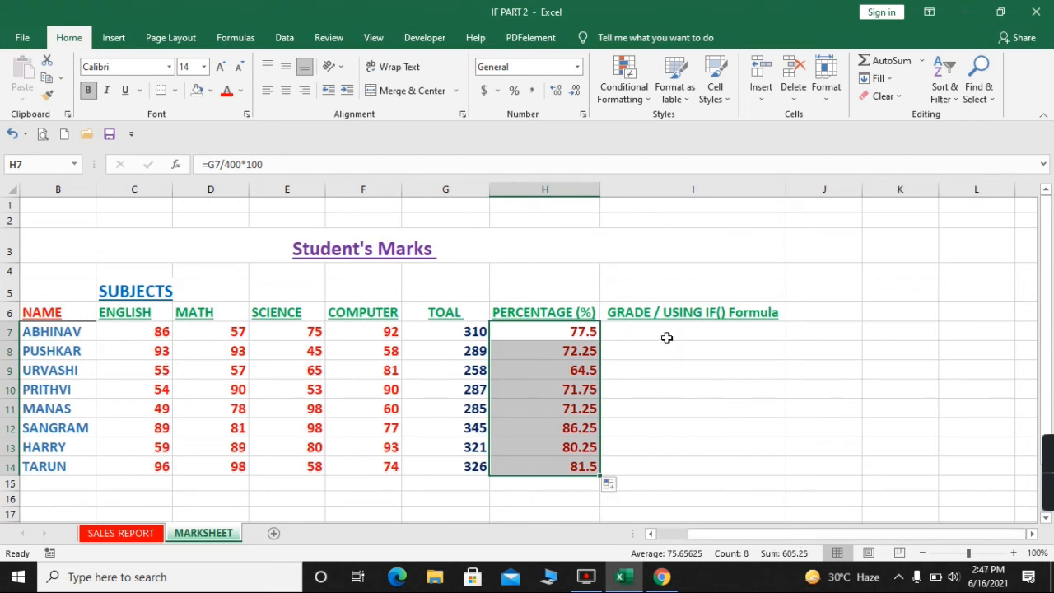
{"action": "left_click", "coordinate": [668, 336]}
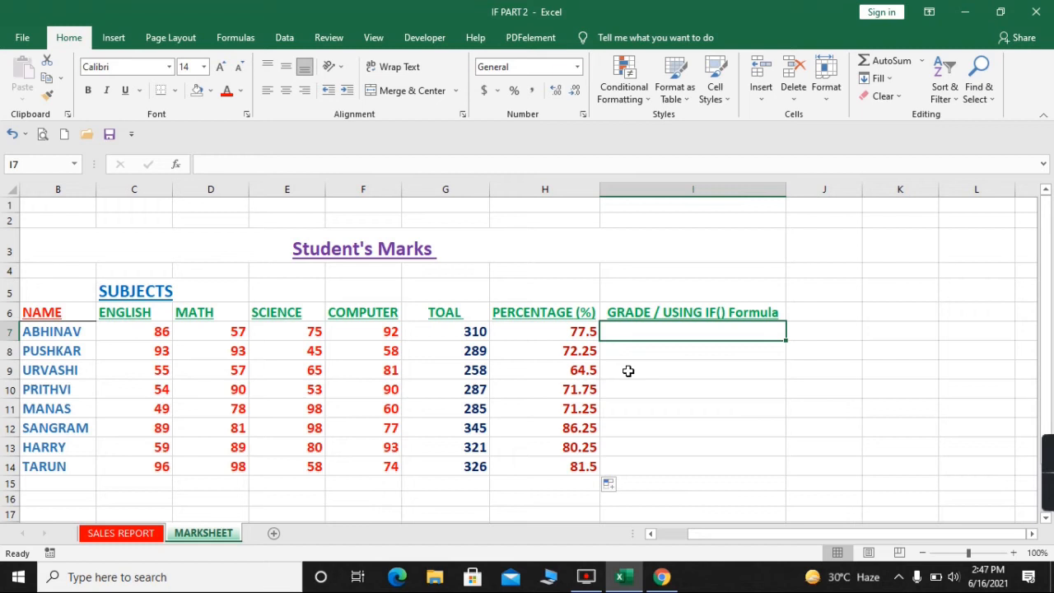
{"action": "type", "text": "u"}
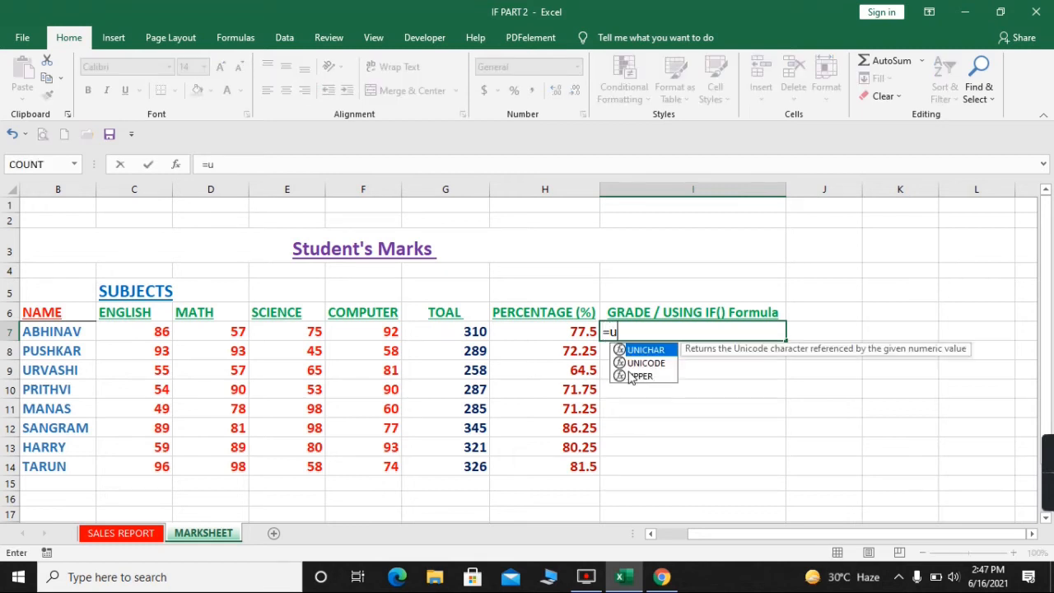
{"action": "key", "text": "BackSpace"}
{"action": "type", "text": "if"}
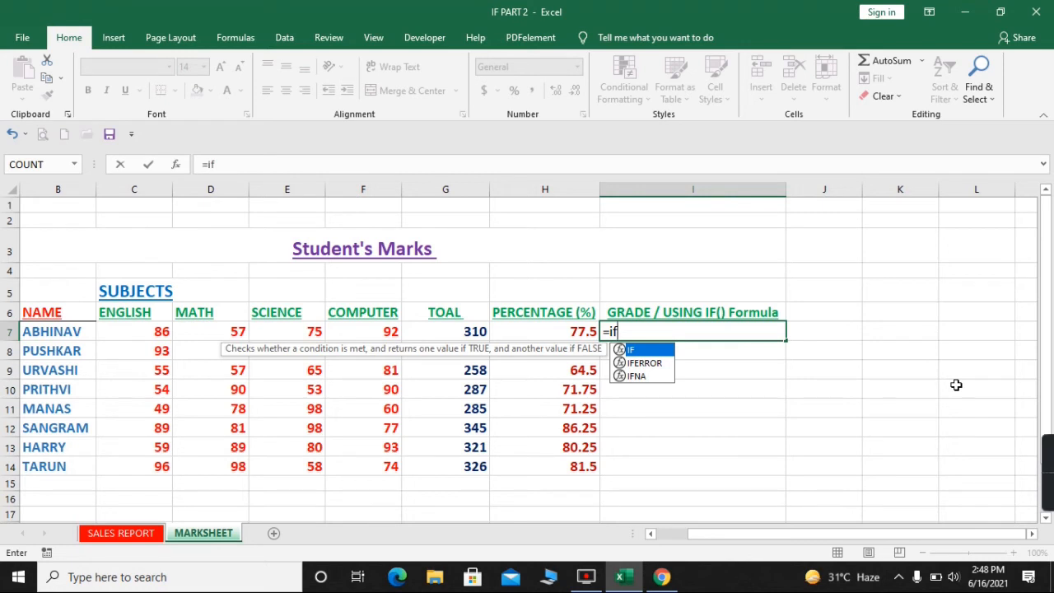
{"action": "type", "text": "("}
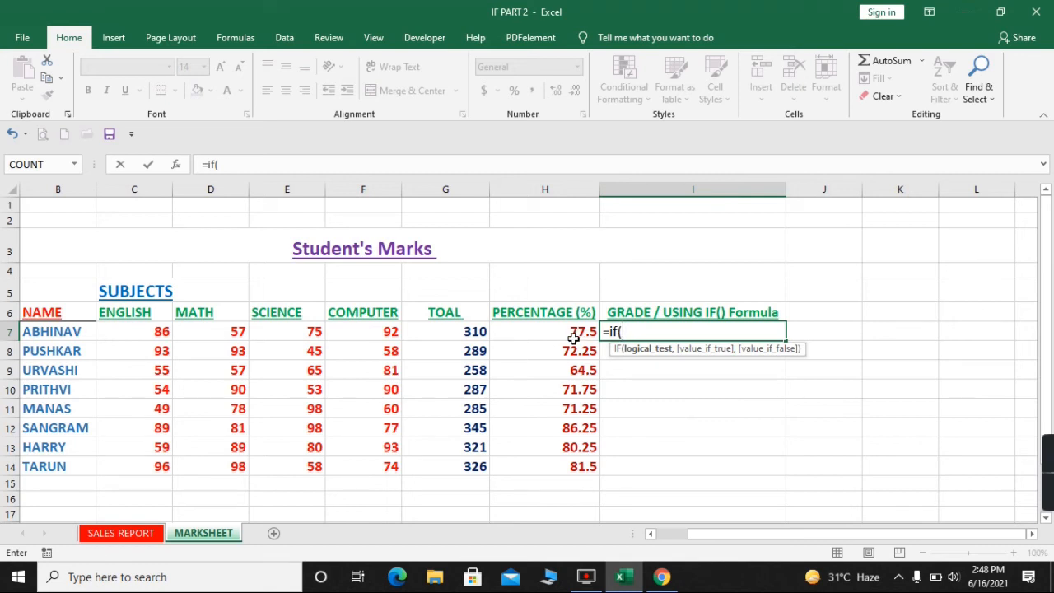
{"action": "type", "text": "h"}
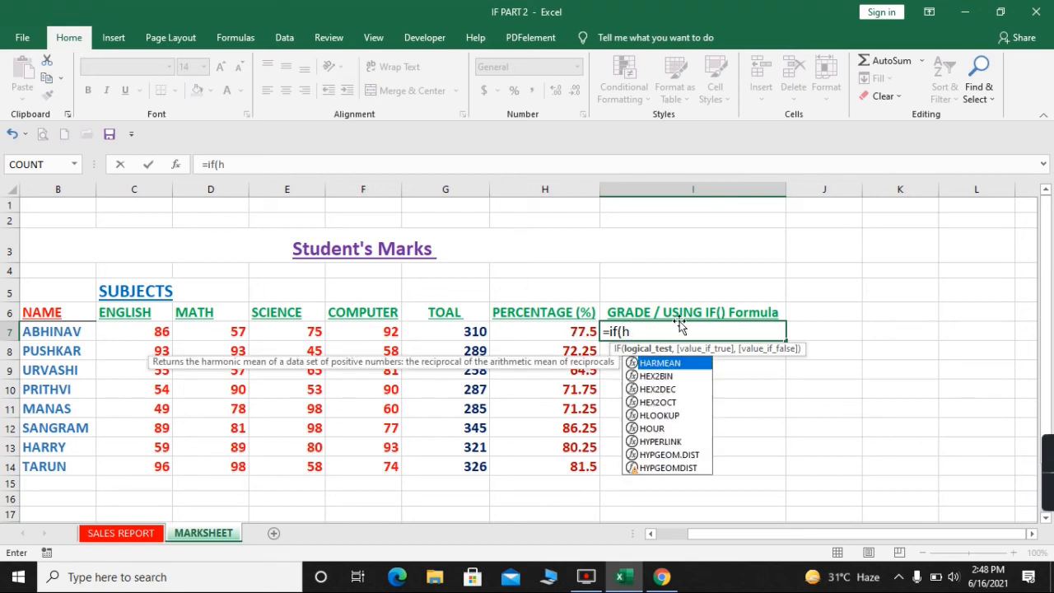
{"action": "type", "text": "7"}
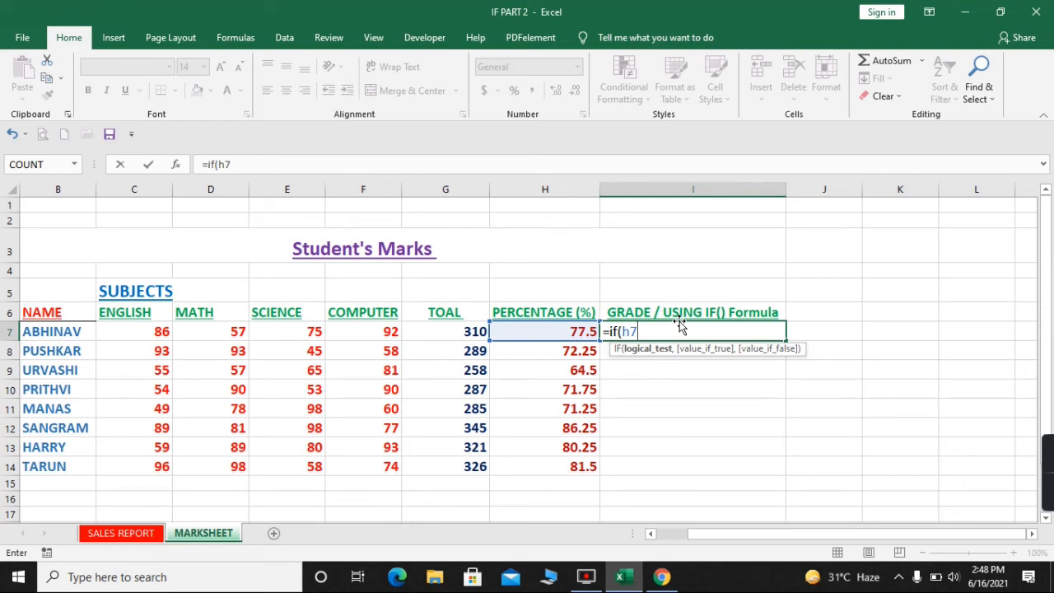
{"action": "type", "text": ">80"}
{"action": "type", "text": ",A"}
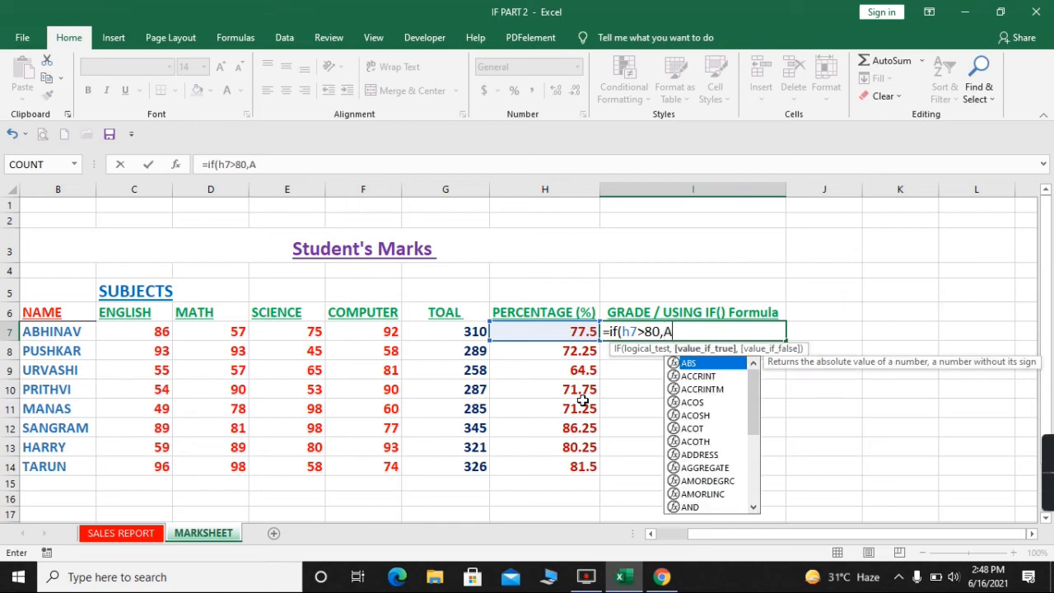
{"action": "key", "text": "BackSpace"}
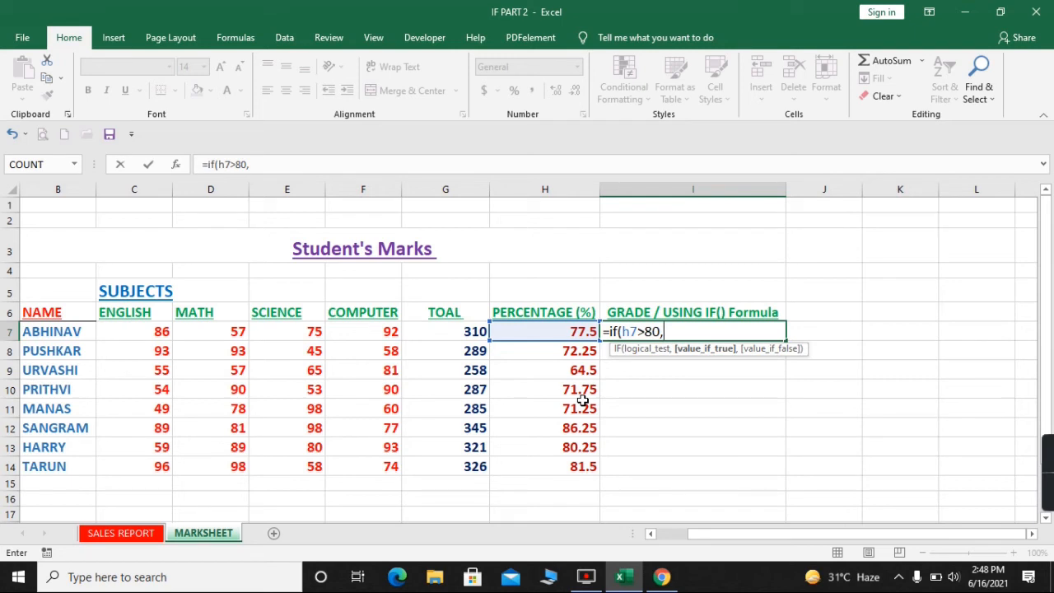
{"action": "type", "text": "\"A"}
{"action": "type", "text": ","}
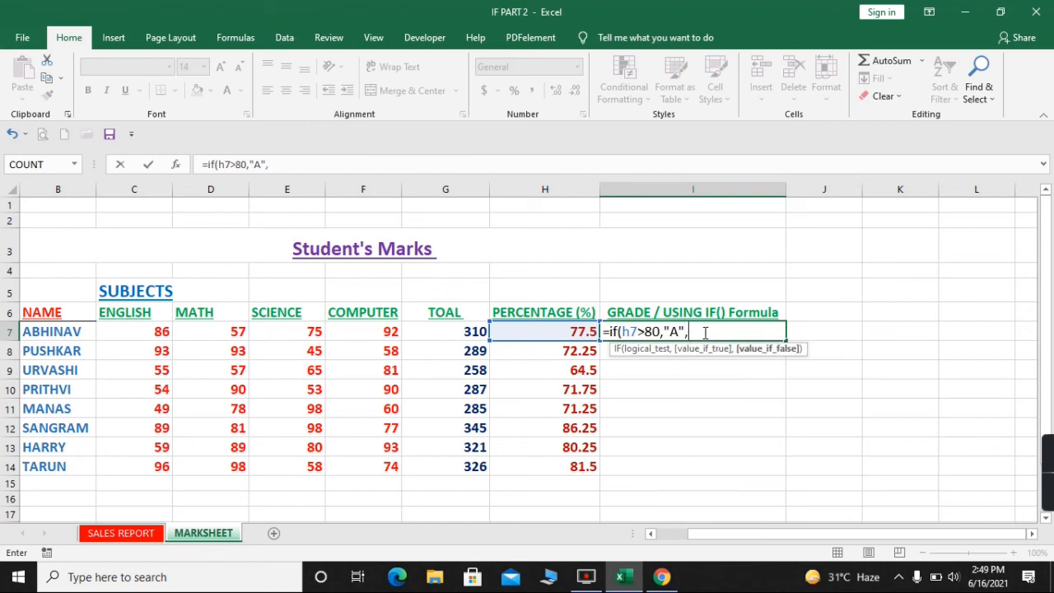
Nest a second IF in the I7 grade formula that returns "B" when H7 is greater than 70.
{"action": "type", "text": "IF"}
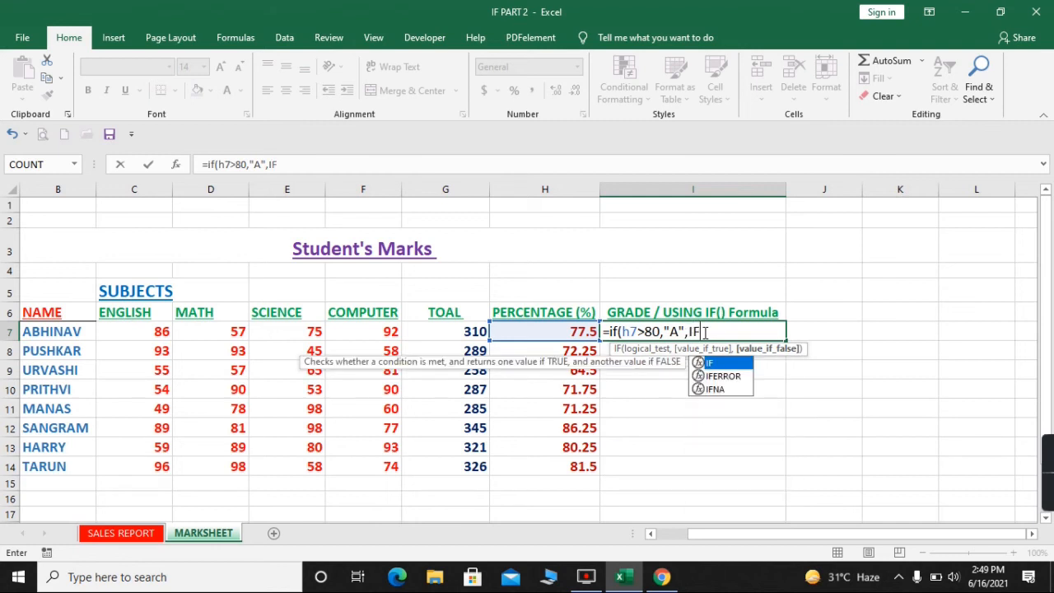
{"action": "type", "text": "("}
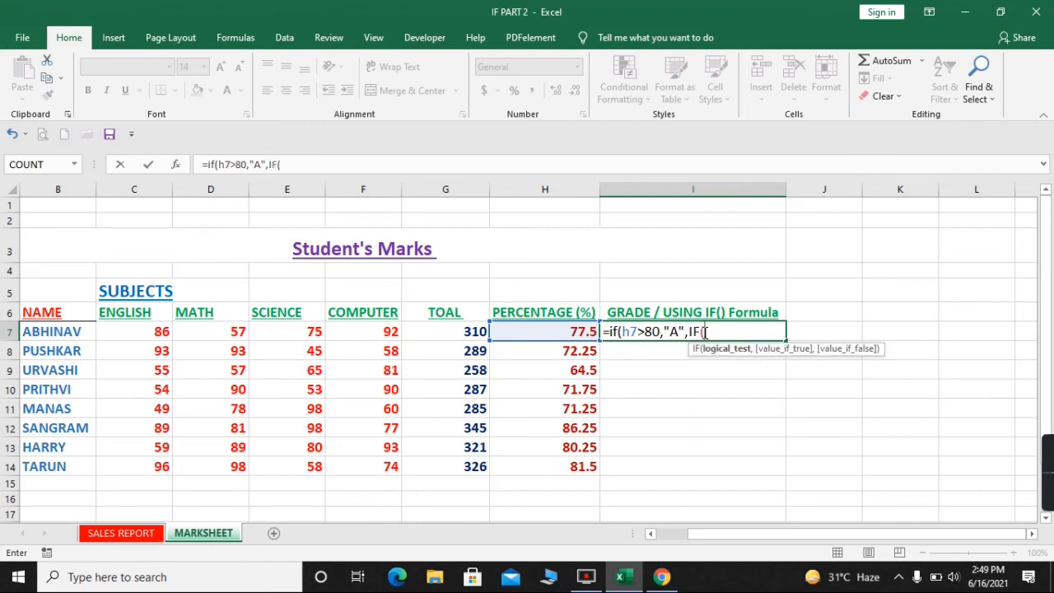
{"action": "type", "text": "H"}
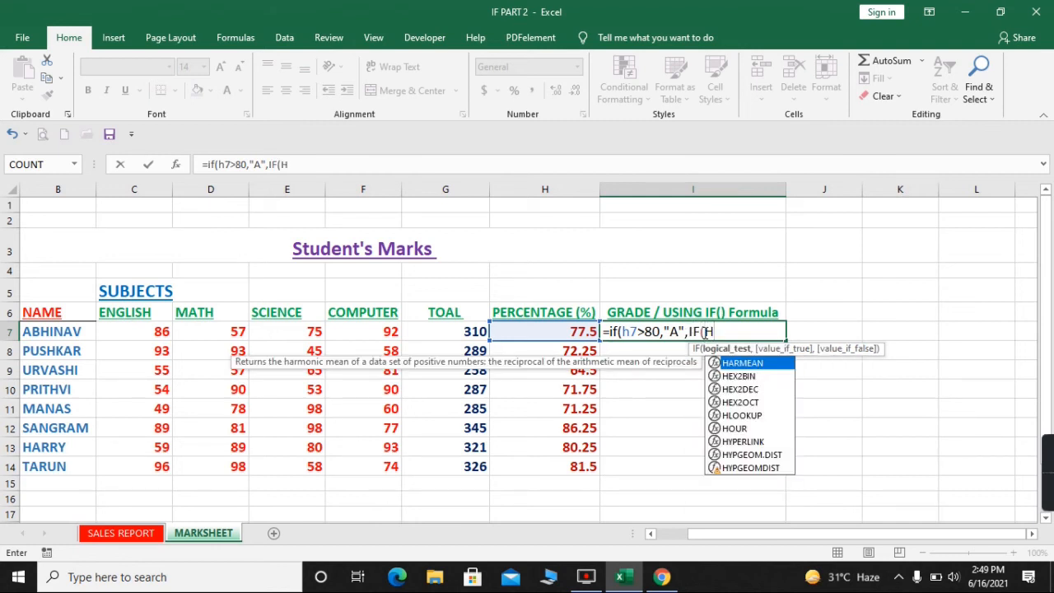
{"action": "type", "text": "7"}
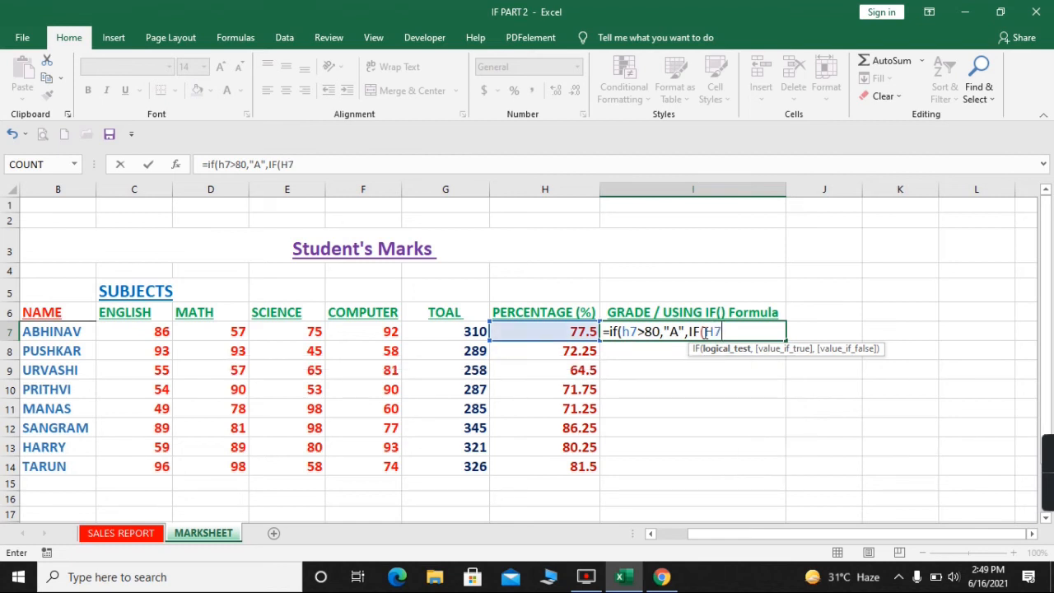
{"action": "type", "text": ">70,"}
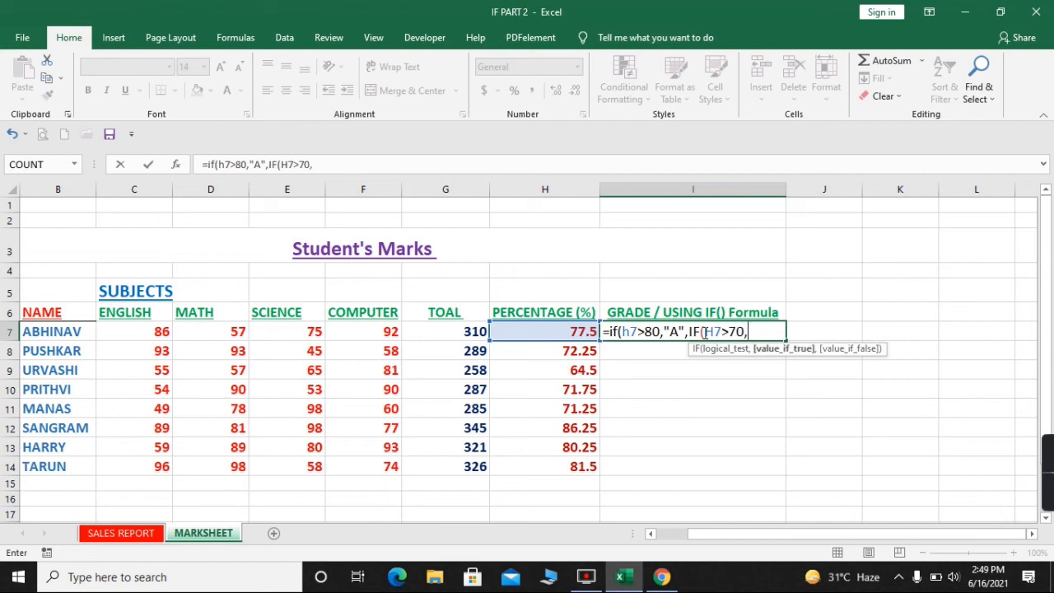
{"action": "type", "text": "\"B\",H"}
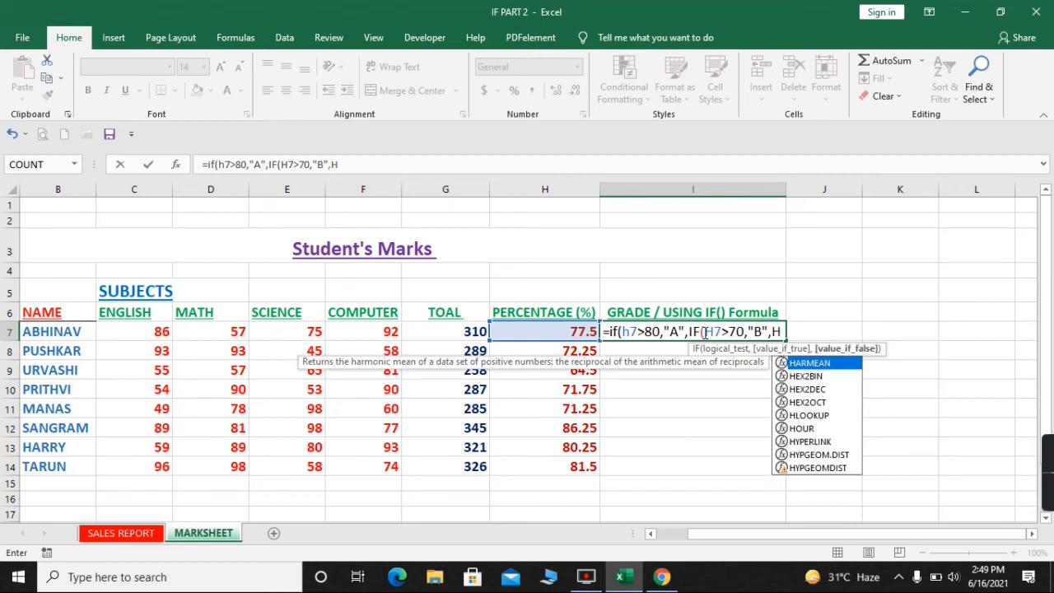
Nest a third IF in the I7 formula returning "C" when H7 is greater than 60, close all the parentheses and enter the formula.
{"action": "type", "text": "7>"}
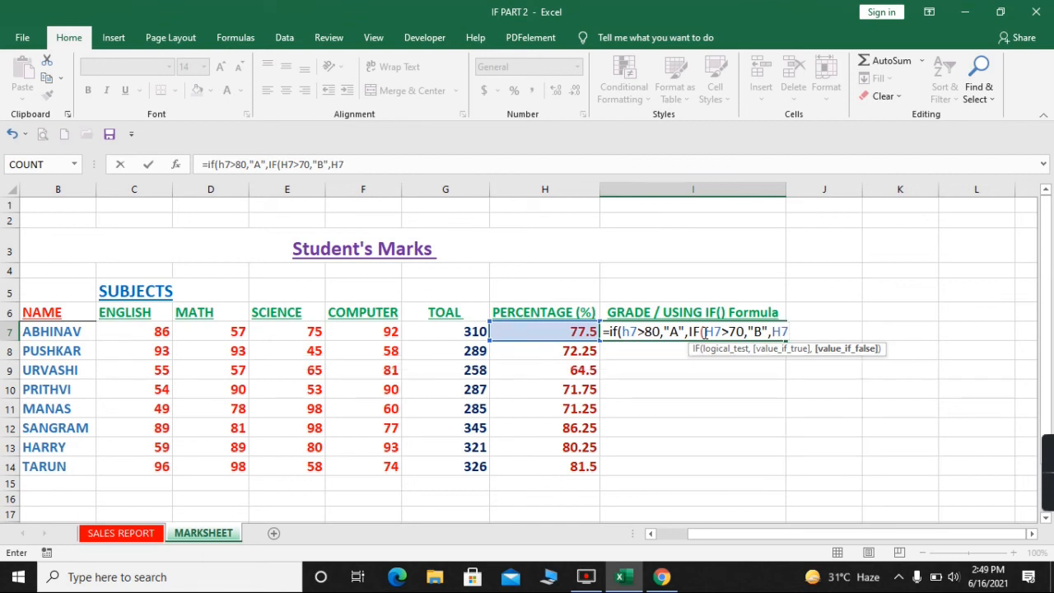
{"action": "type", "text": "60,"}
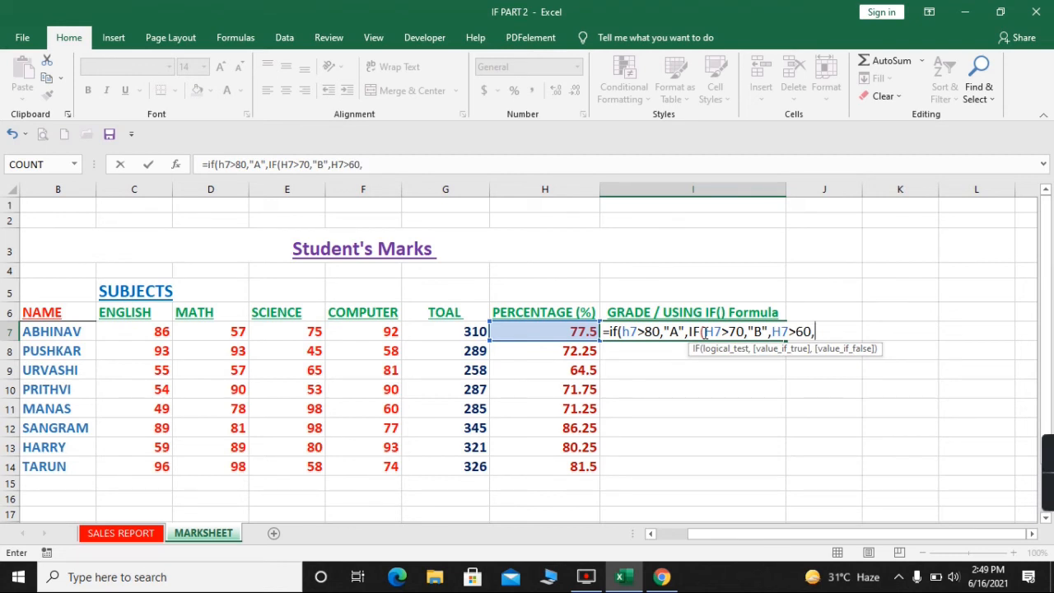
{"action": "type", "text": "\"C\""}
{"action": "left_click", "coordinate": [770, 330]}
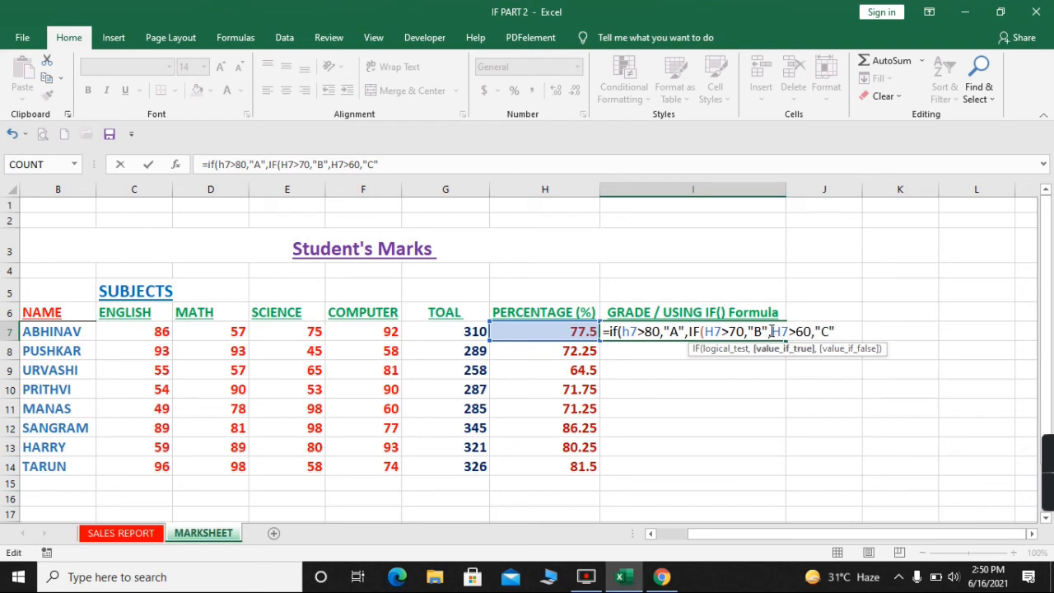
{"action": "left_click", "coordinate": [773, 331]}
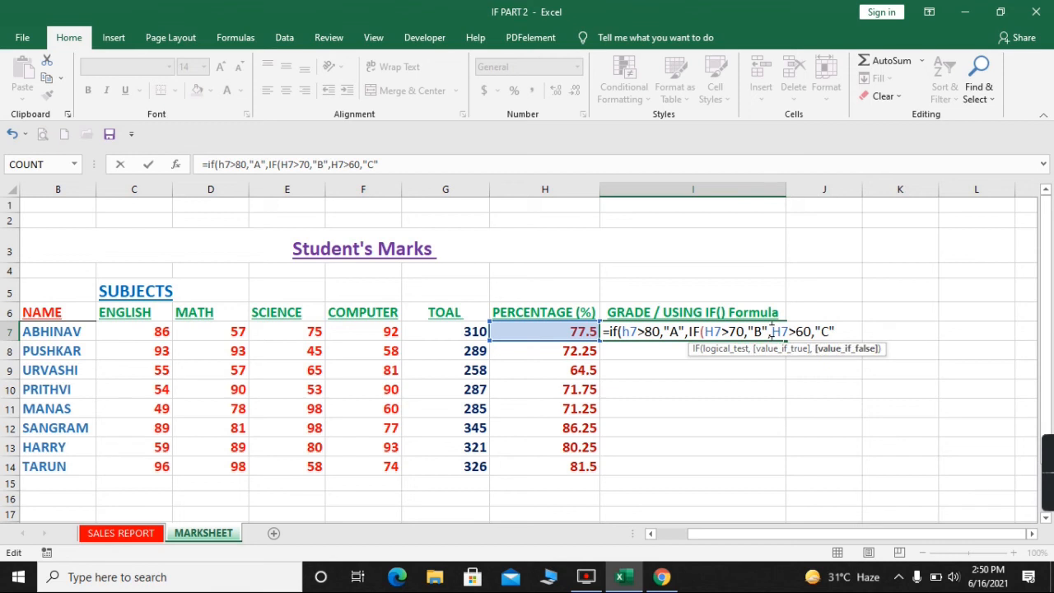
{"action": "type", "text": "IF"}
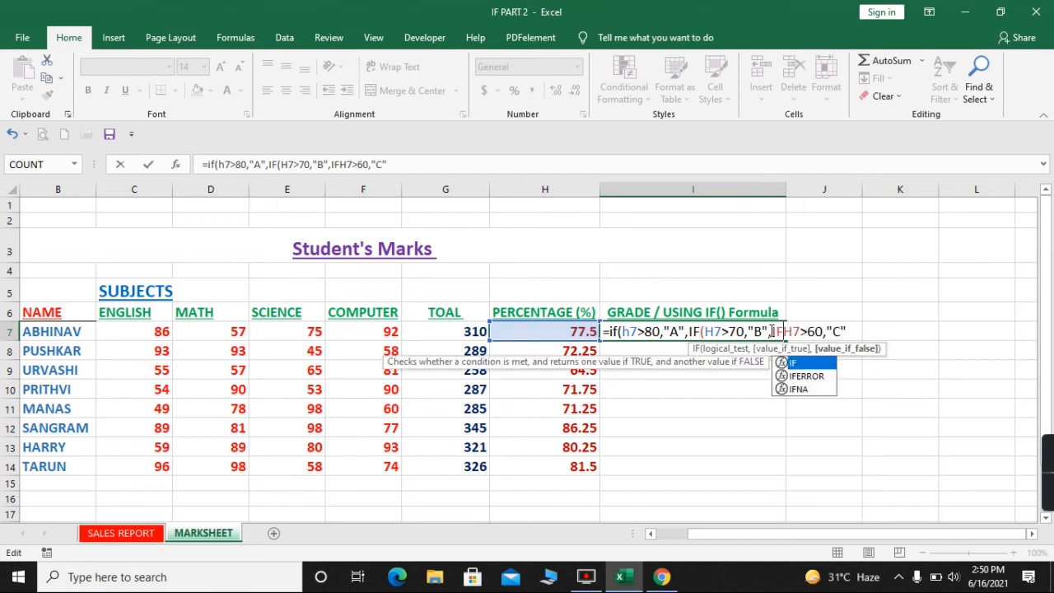
{"action": "type", "text": "("}
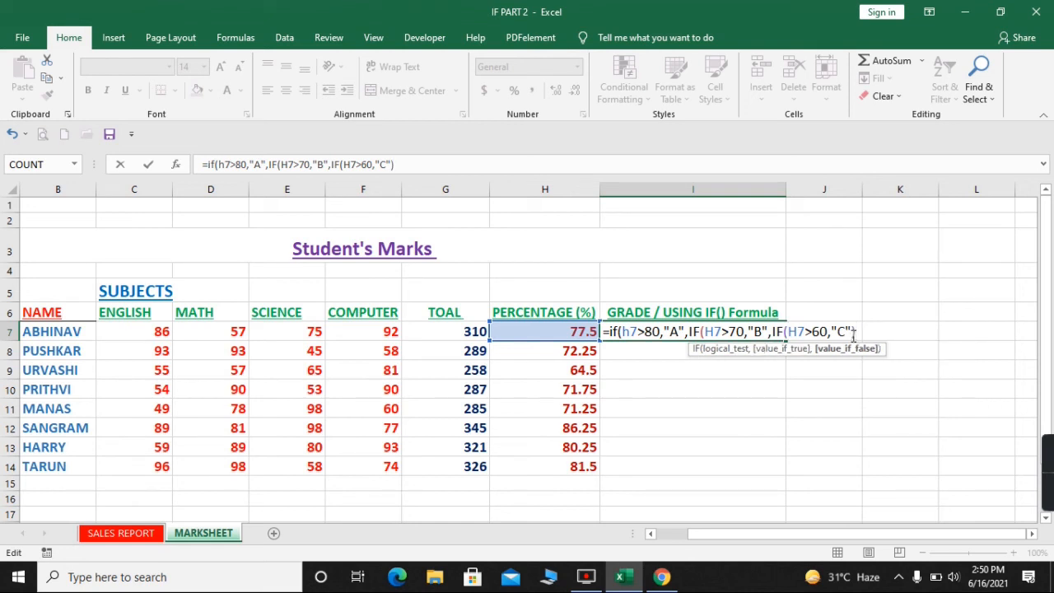
{"action": "type", "text": ")"}
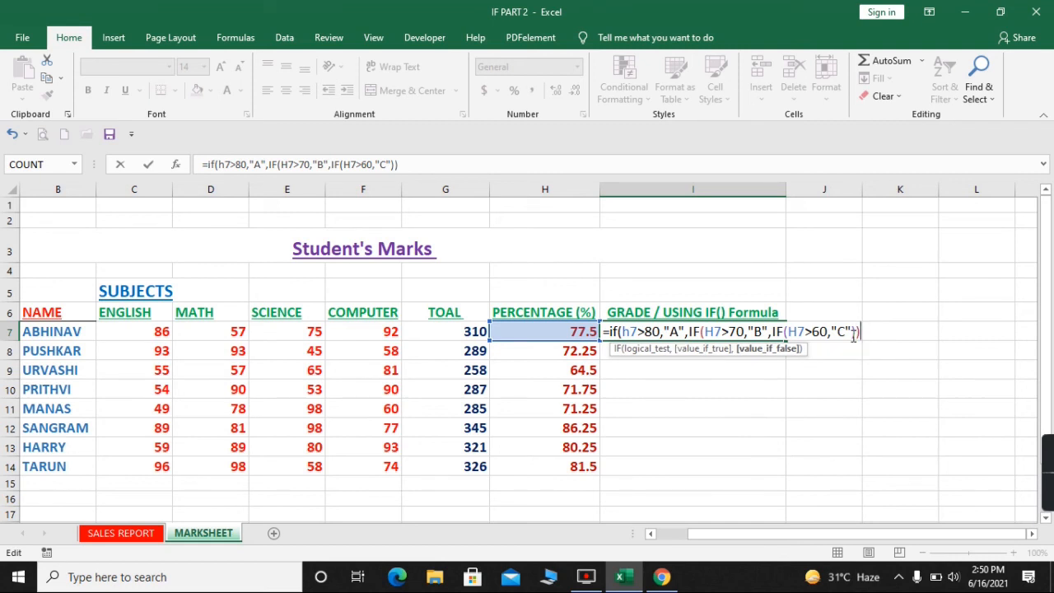
{"action": "type", "text": ")"}
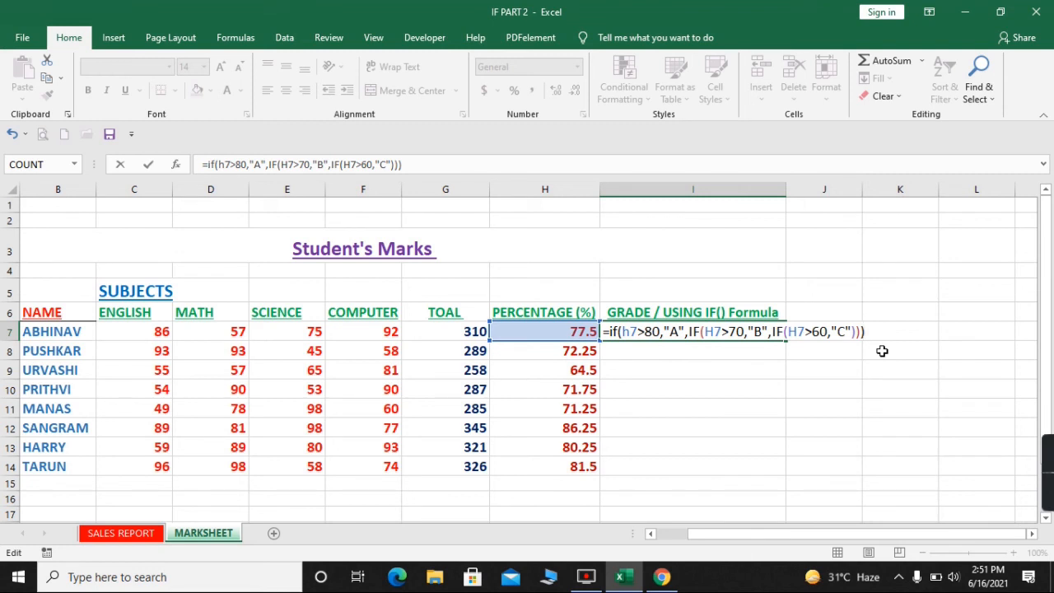
{"action": "key", "text": "Return"}
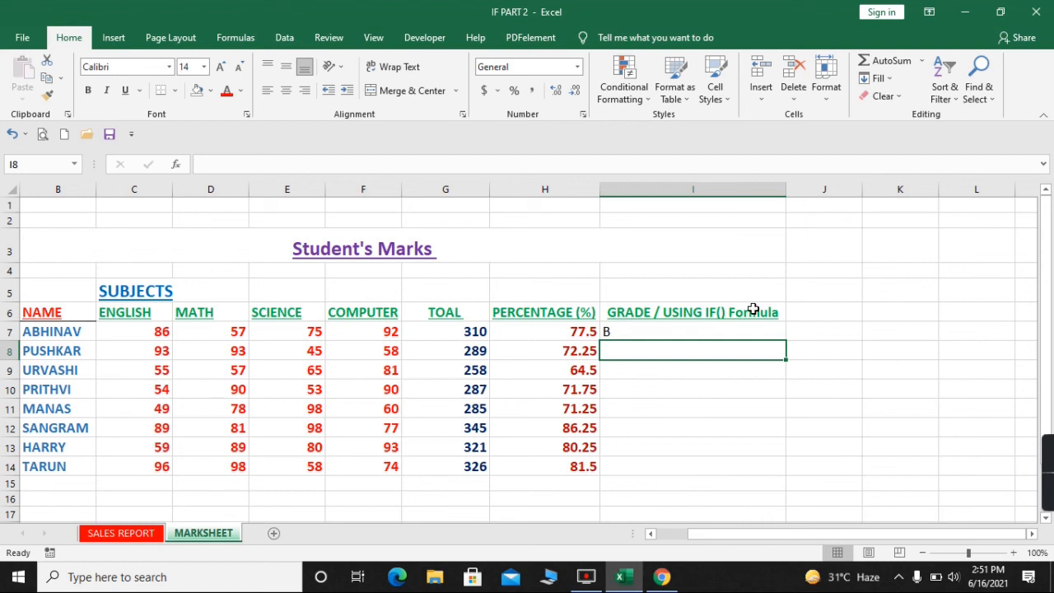
Center the grade in I7 and copy its formatting to I8:I14 with Format Painter.
{"action": "left_click", "coordinate": [645, 336]}
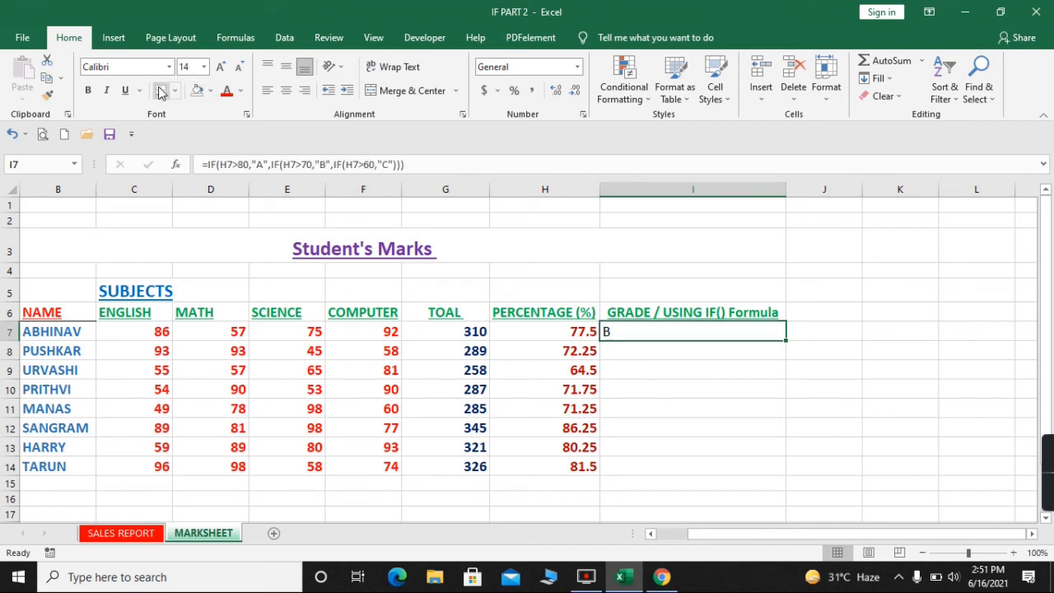
{"action": "left_click", "coordinate": [286, 90]}
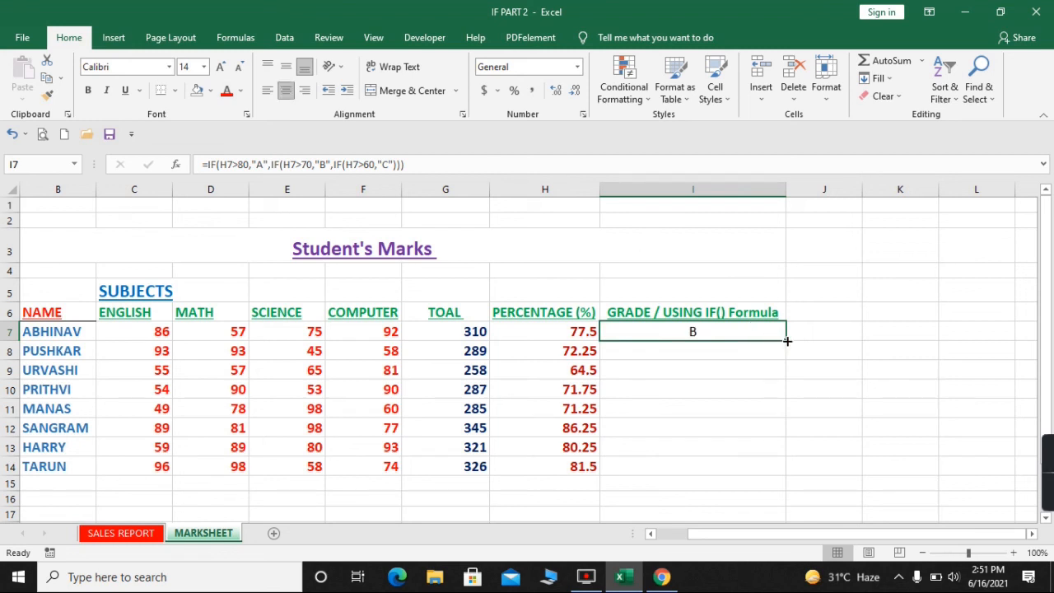
{"action": "left_click", "coordinate": [48, 96]}
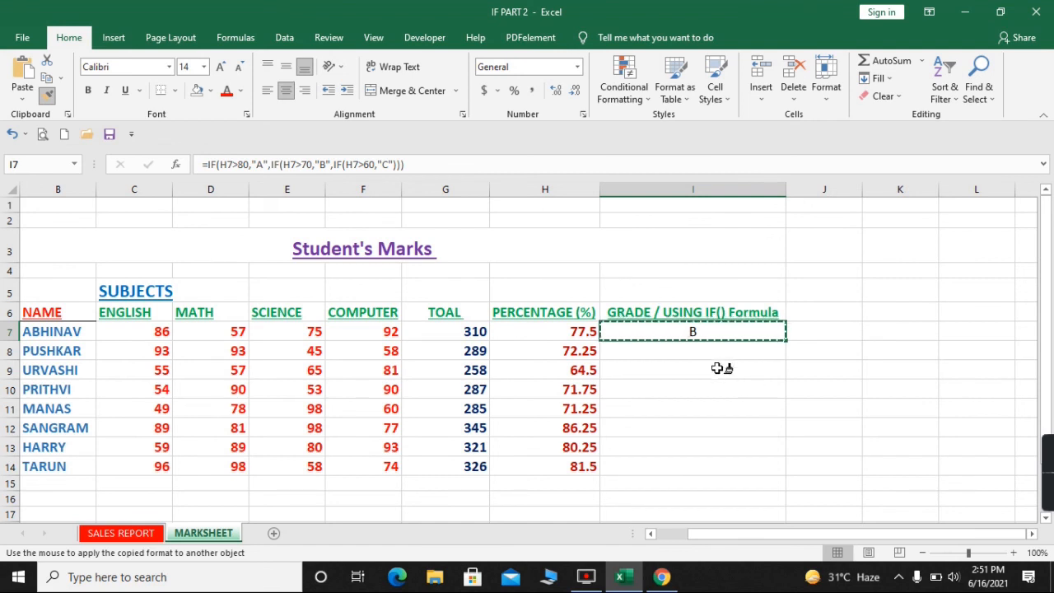
{"action": "left_click_drag", "start_coordinate": [680, 350], "coordinate": [664, 464]}
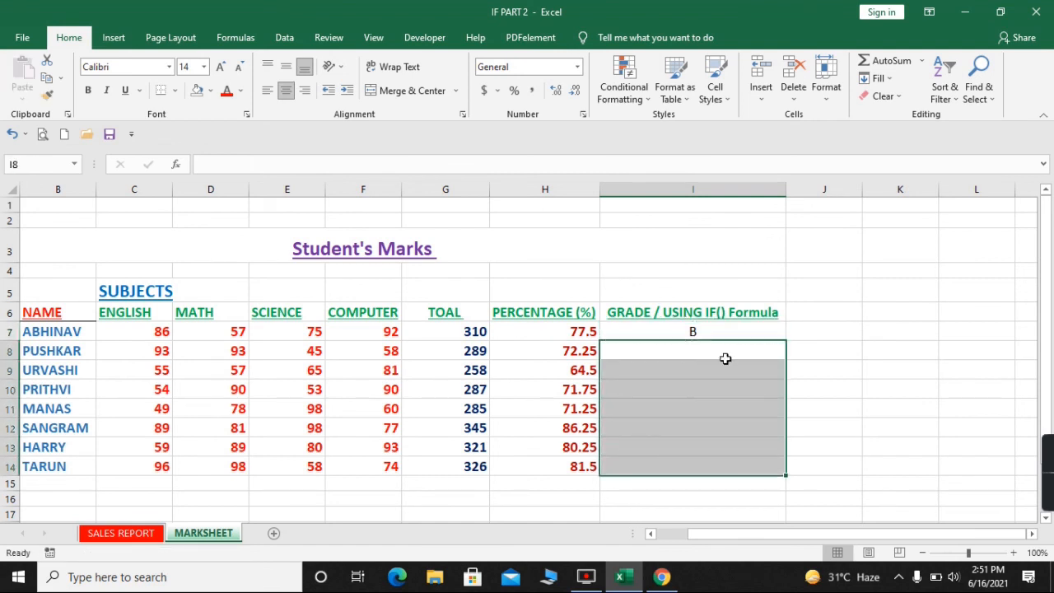
{"action": "left_click", "coordinate": [694, 331]}
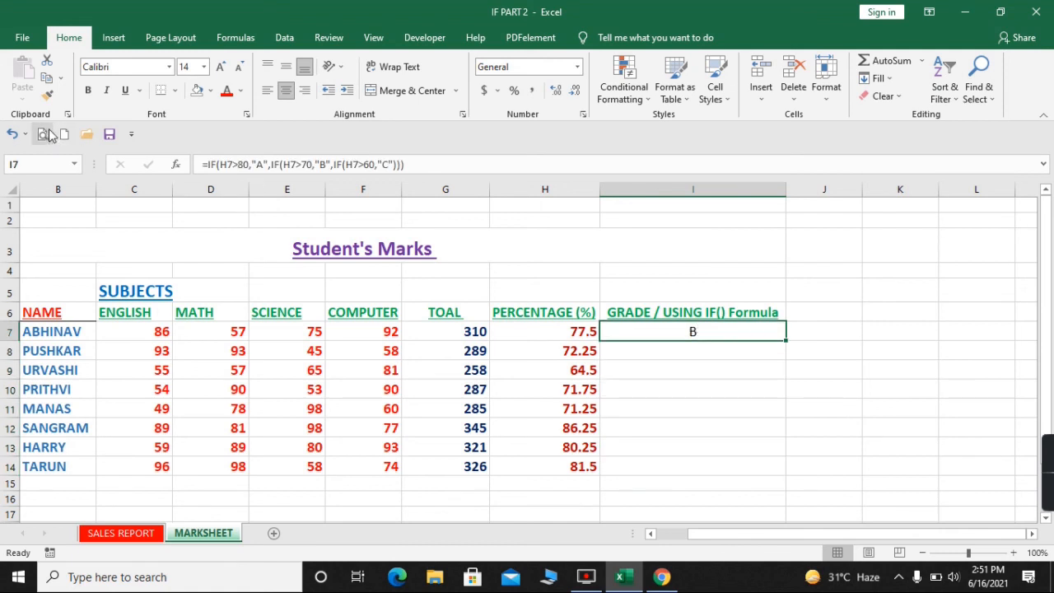
{"action": "left_click", "coordinate": [47, 96]}
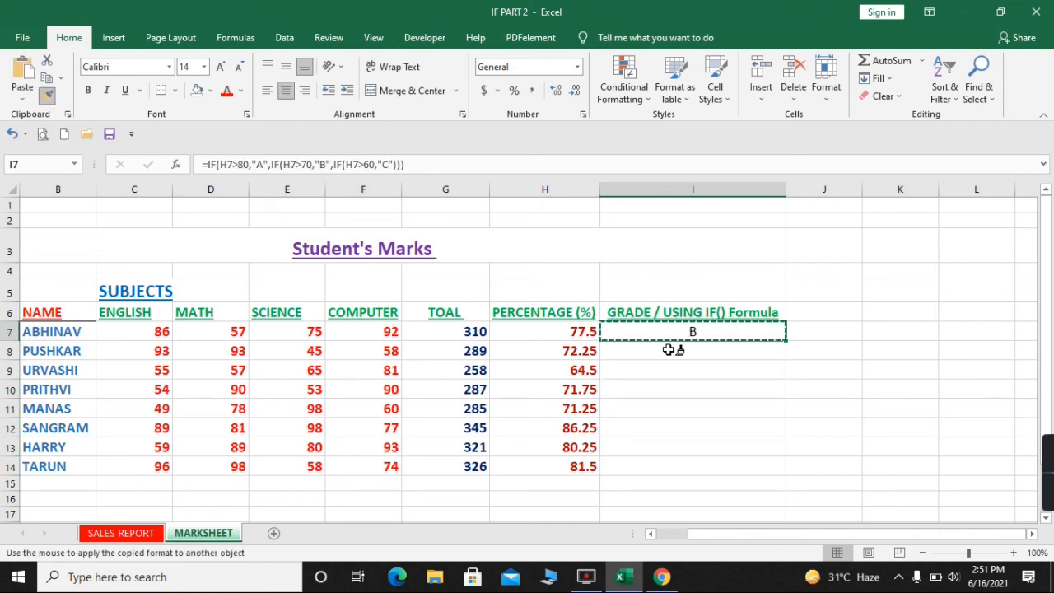
{"action": "left_click_drag", "start_coordinate": [672, 349], "coordinate": [671, 472]}
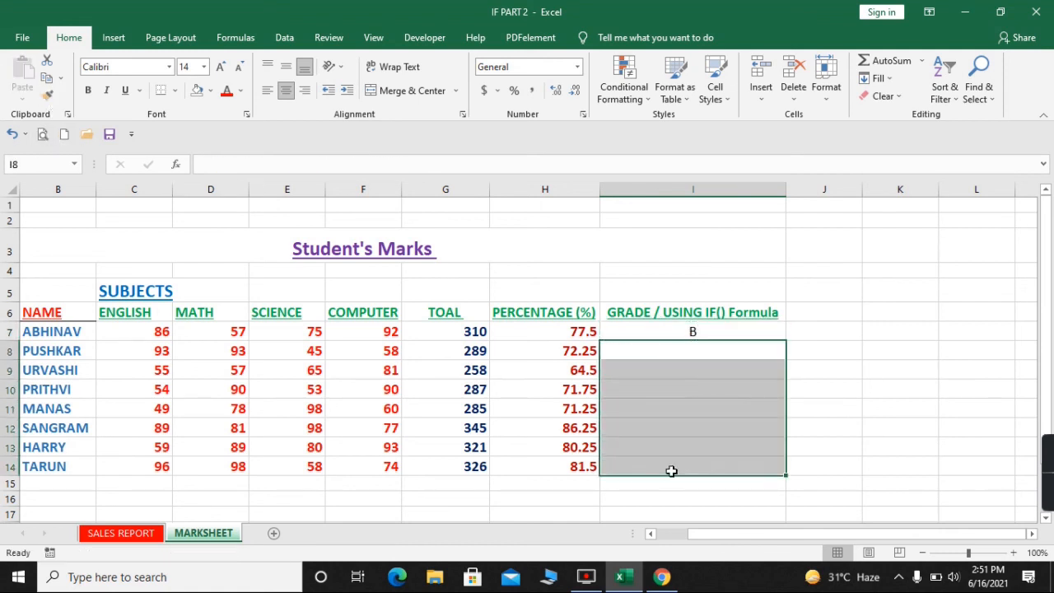
Fill the grade formula from I7 down through I14 and check the grades in rows 8 and 9 against their percentages.
{"action": "left_click", "coordinate": [752, 330]}
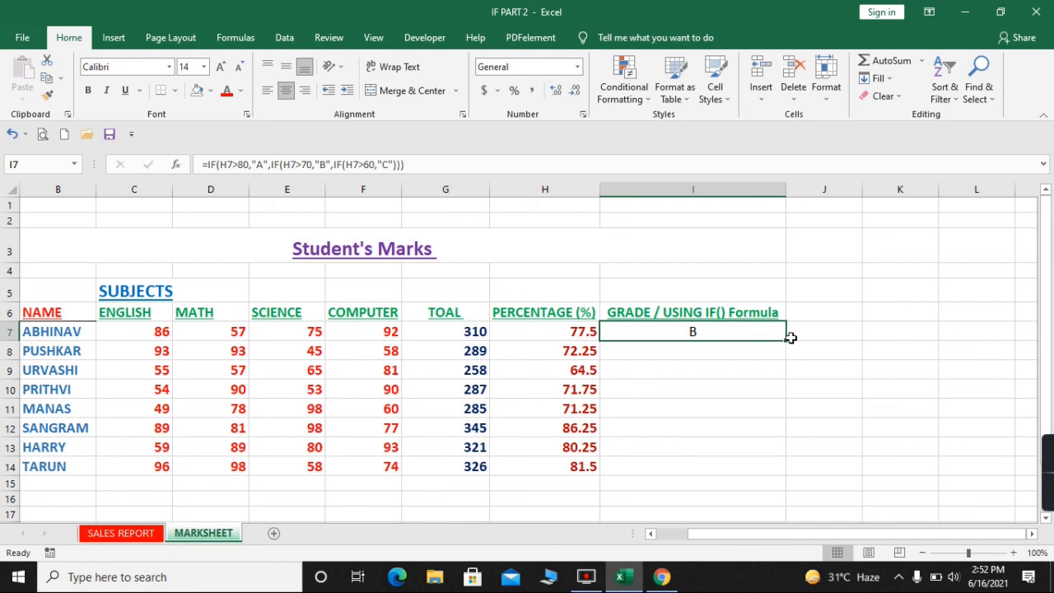
{"action": "left_click_drag", "start_coordinate": [786, 340], "coordinate": [777, 478]}
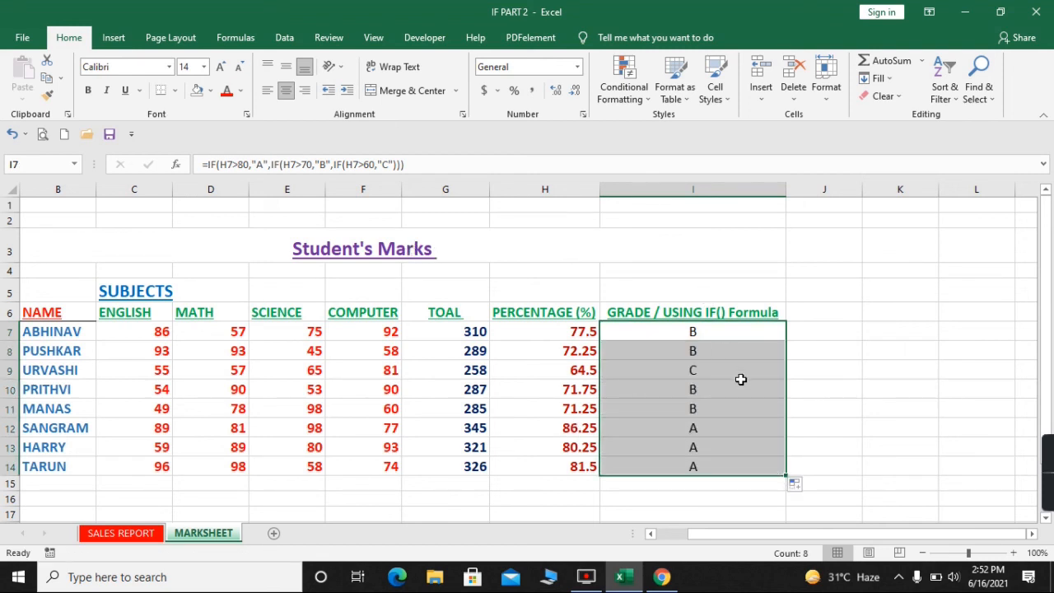
{"action": "left_click", "coordinate": [672, 354]}
{"action": "left_click_drag", "start_coordinate": [584, 350], "coordinate": [704, 348]}
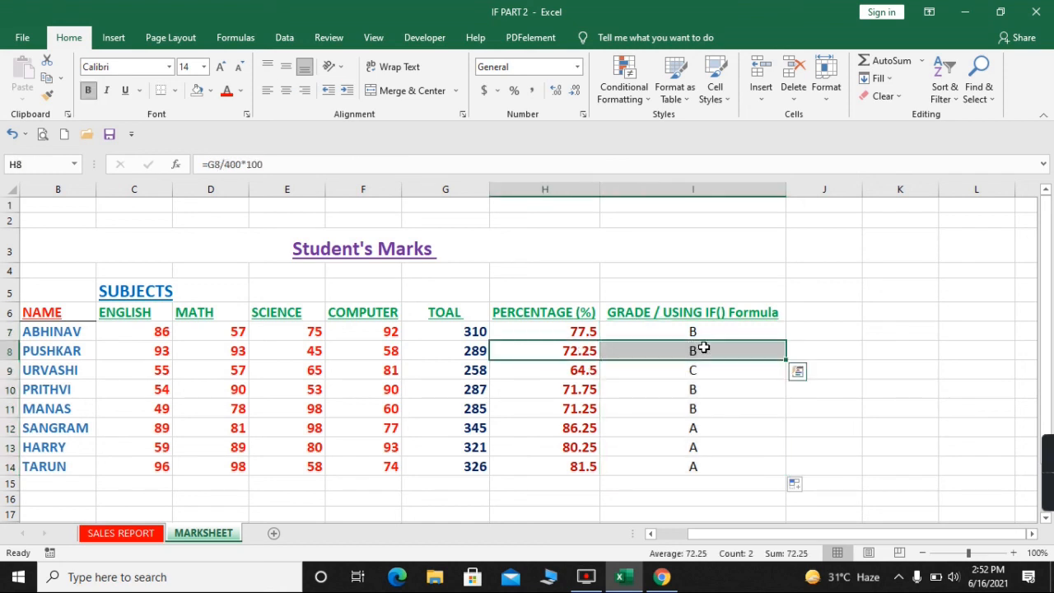
{"action": "left_click", "coordinate": [705, 347]}
{"action": "left_click", "coordinate": [590, 372]}
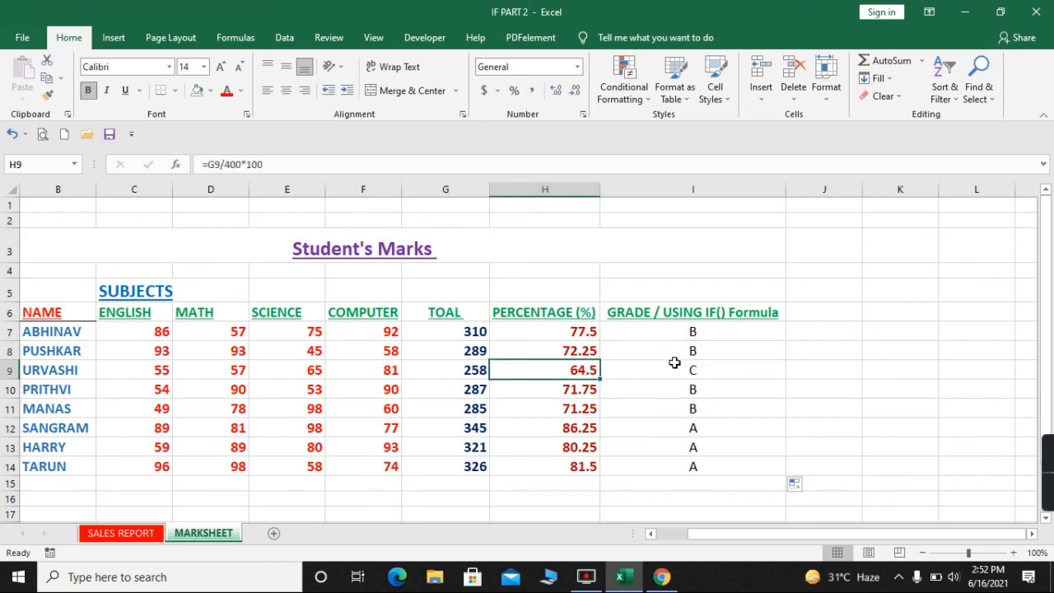
{"action": "left_click", "coordinate": [674, 362]}
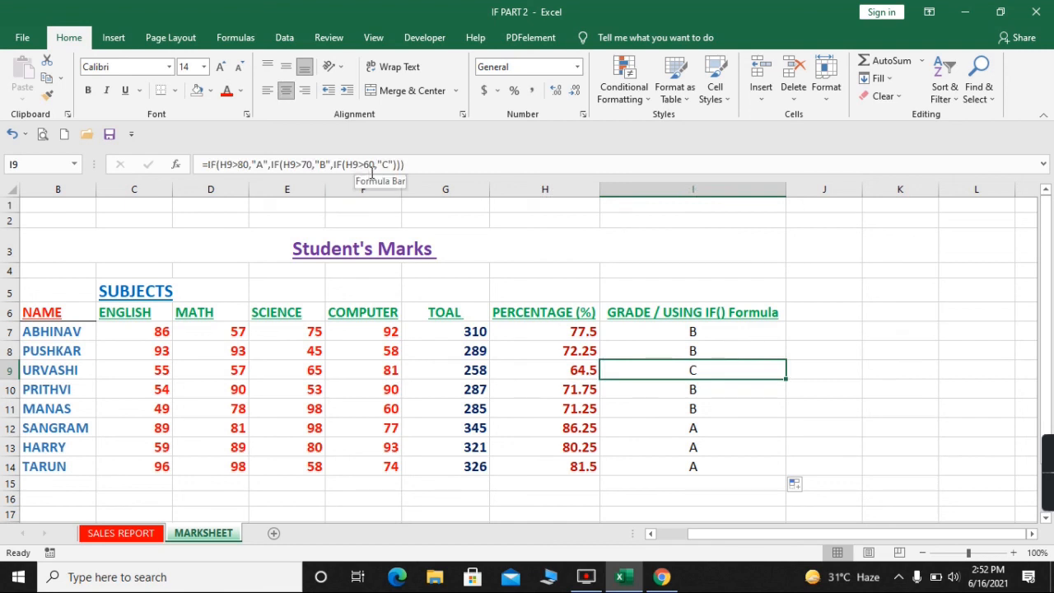